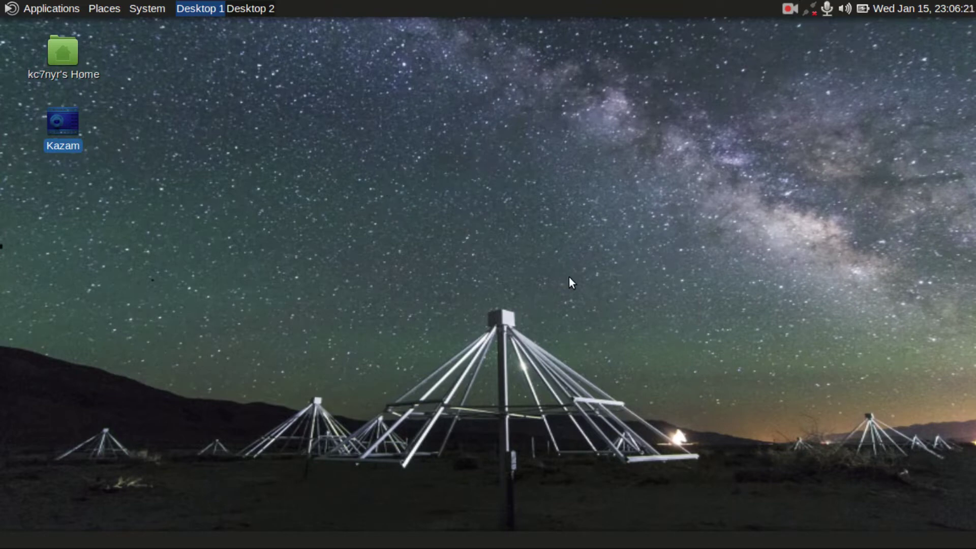
# - Deselect the Kazam desktop icon and open the Applications category list
pyautogui.click(371, 160)
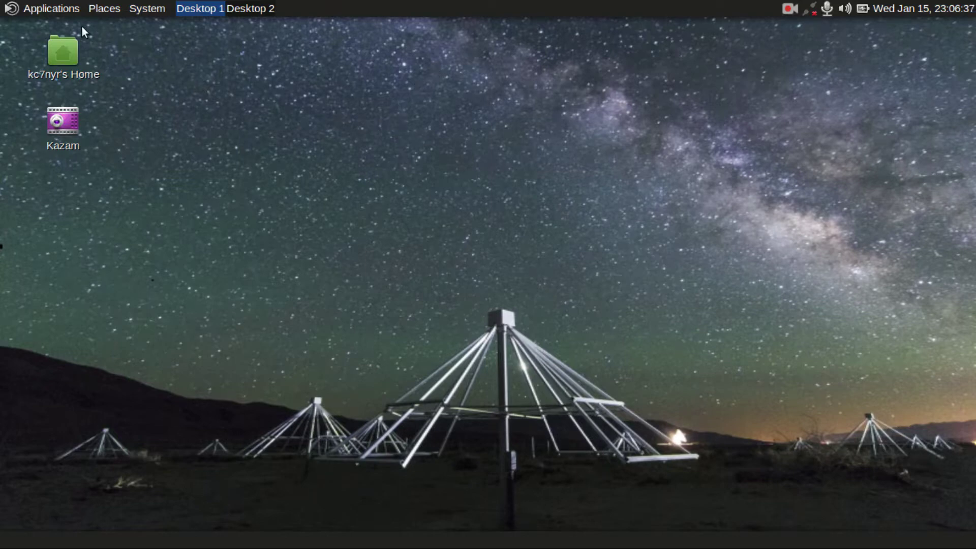
pyautogui.click(65, 15)
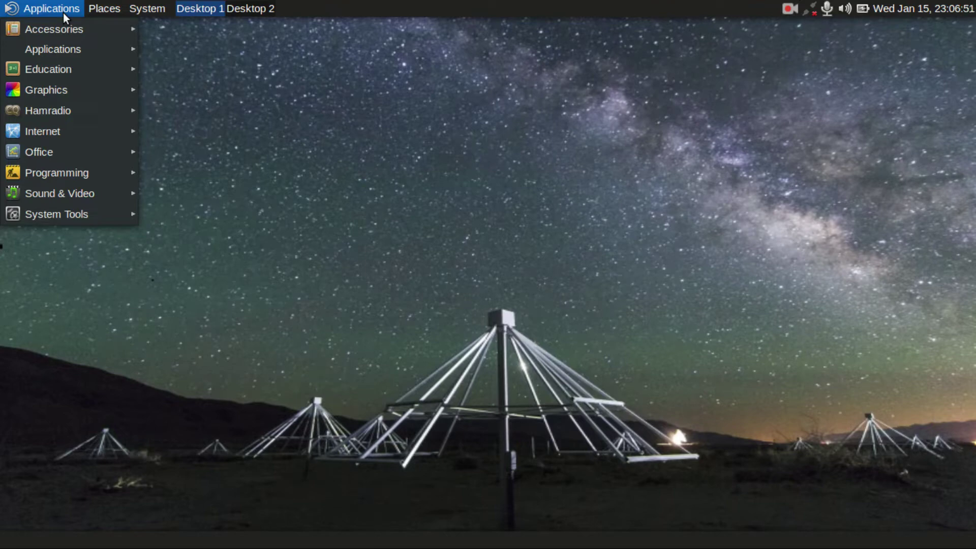
# - View the Hamradio program list, close the menus, then bring up the System menu
pyautogui.moveTo(54, 114)
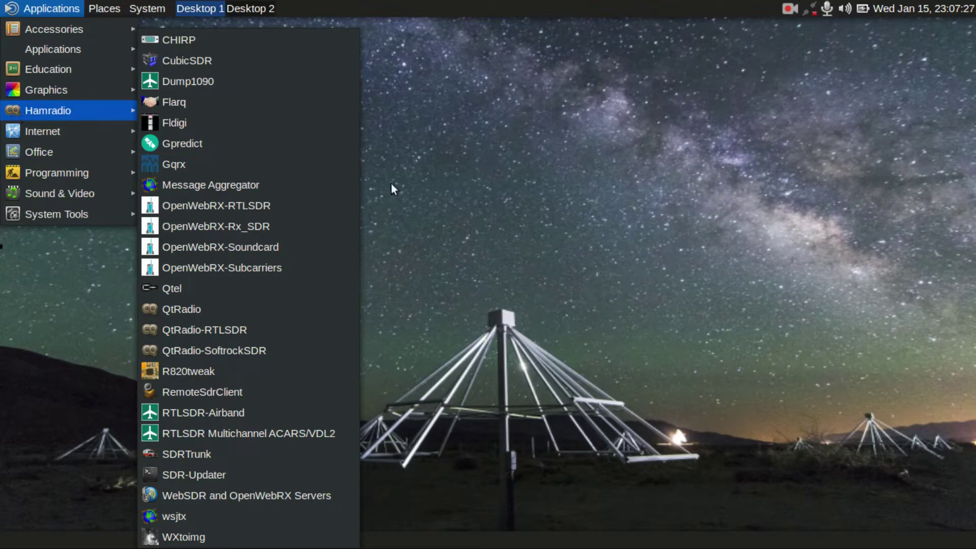
pyautogui.click(591, 189)
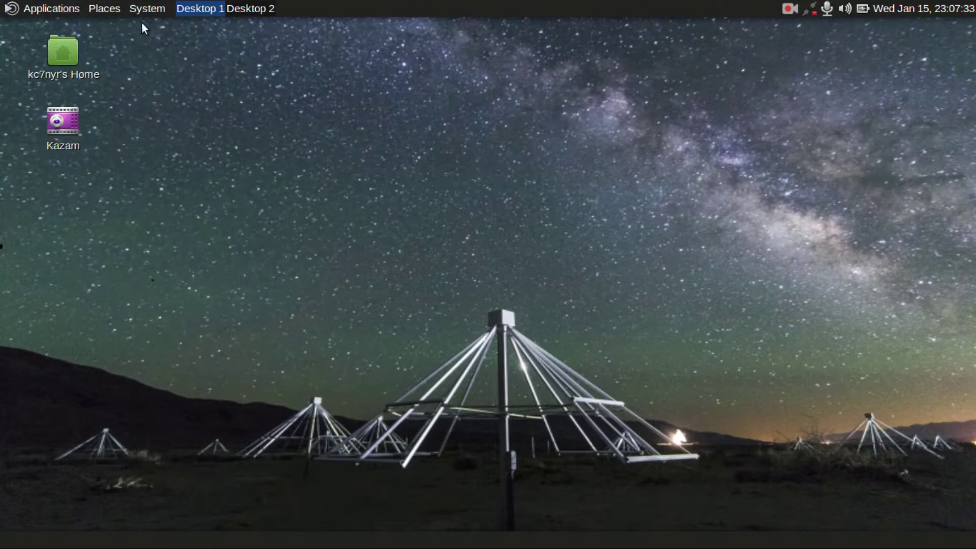
pyautogui.click(147, 9)
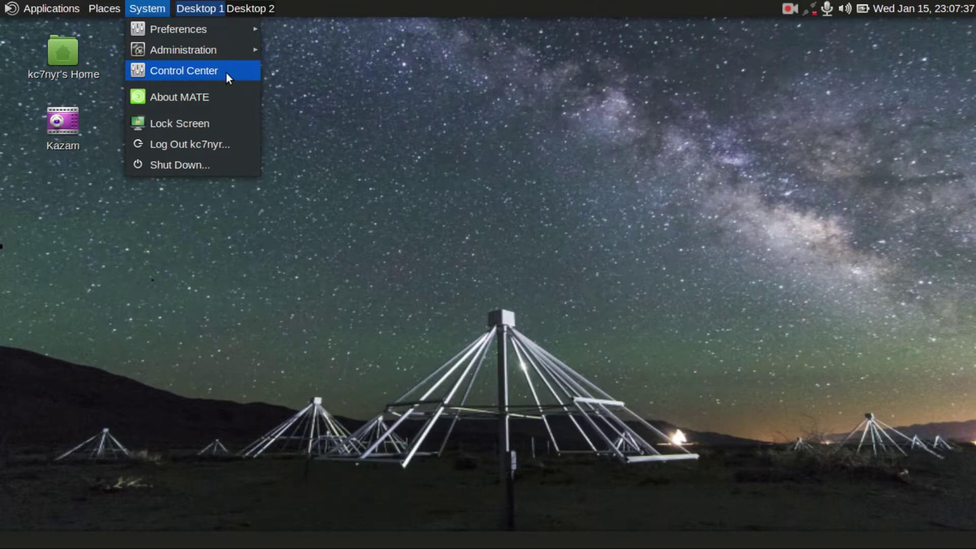
# - Launch Control Center, move it up, and browse the Administration, Hardware and Internet groups
pyautogui.click(196, 72)
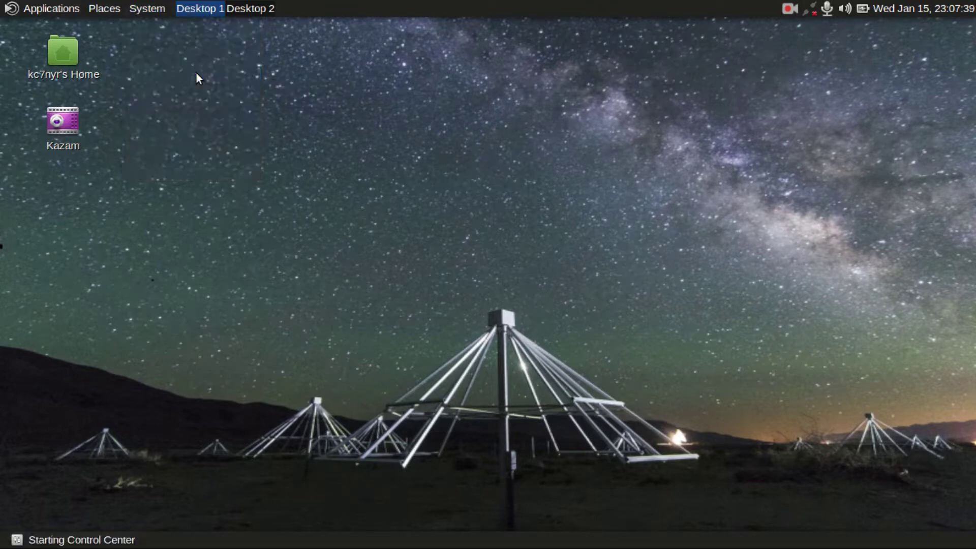
pyautogui.moveTo(400, 69); pyautogui.dragTo(405, 49)
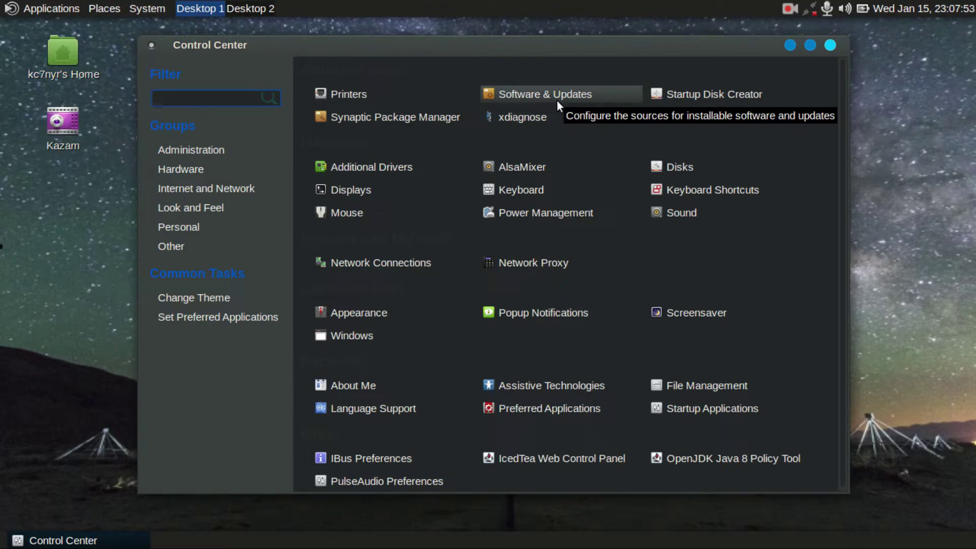
pyautogui.click(225, 154)
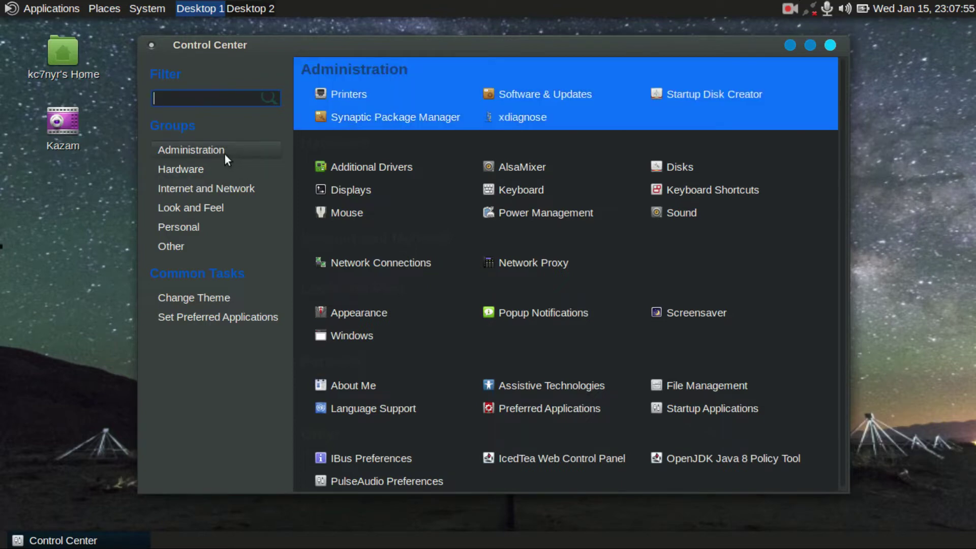
pyautogui.click(193, 169)
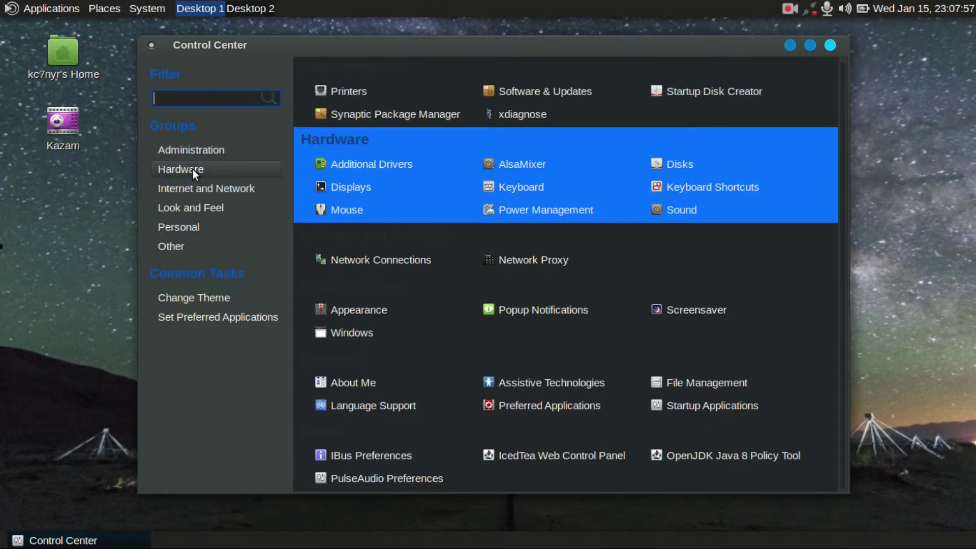
pyautogui.click(190, 186)
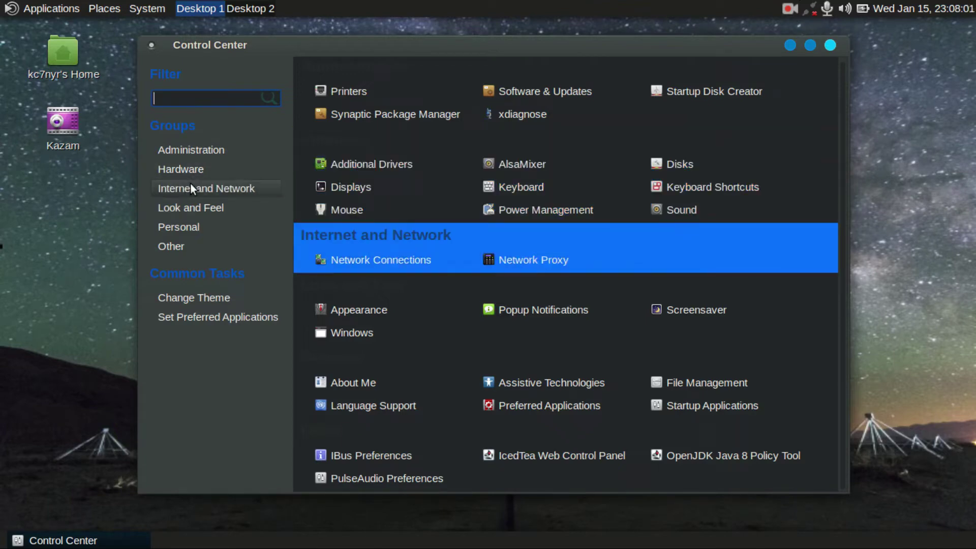
# - Browse the Look and Feel, Personal and Other groups, then open Change Theme preferences
pyautogui.click(192, 206)
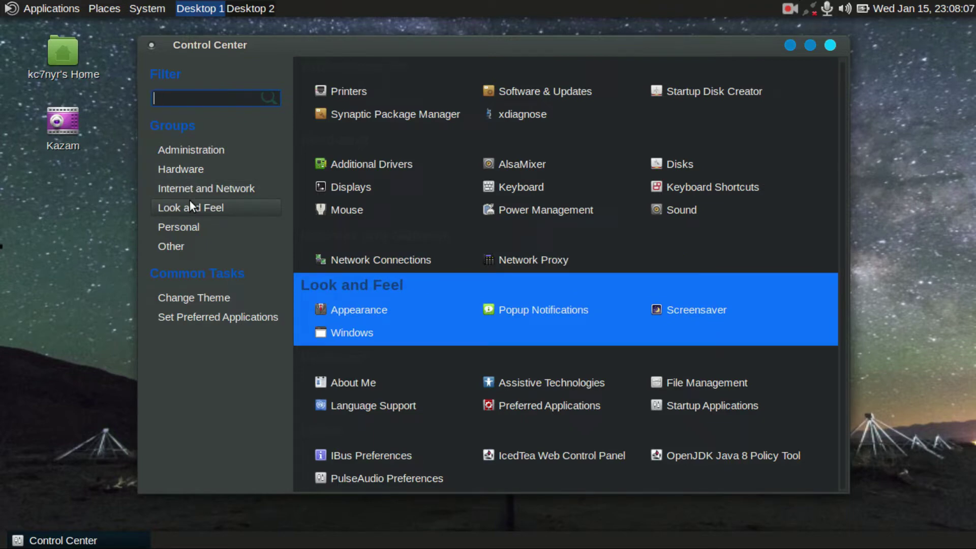
pyautogui.click(187, 227)
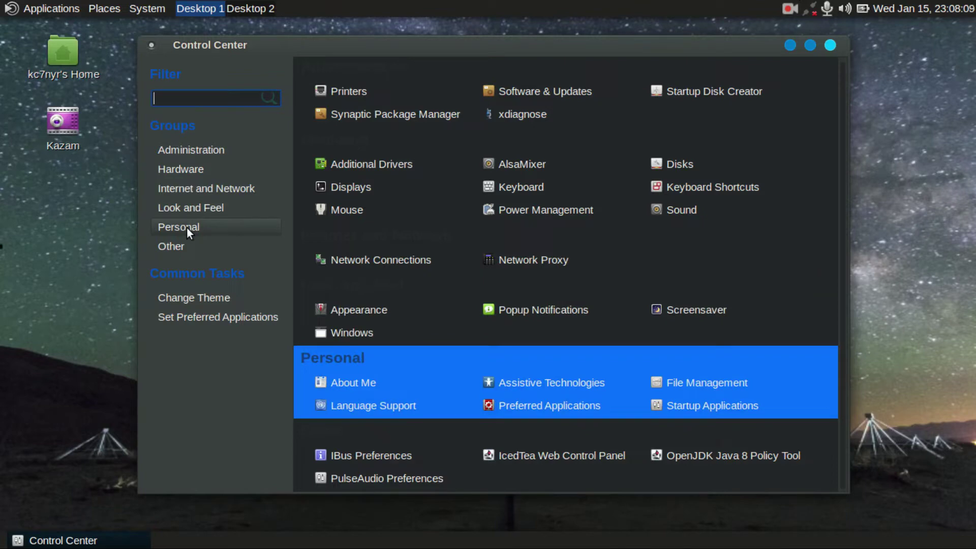
pyautogui.click(181, 248)
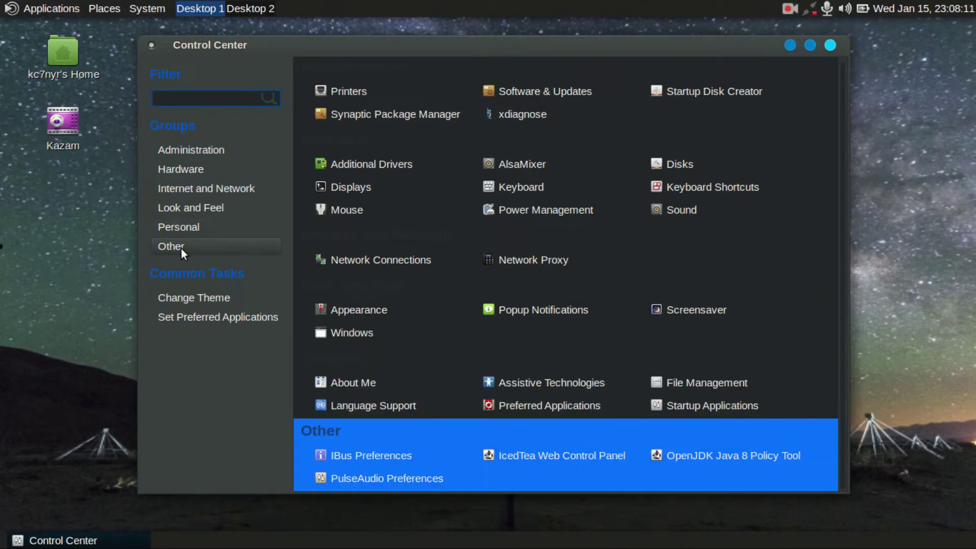
pyautogui.click(194, 294)
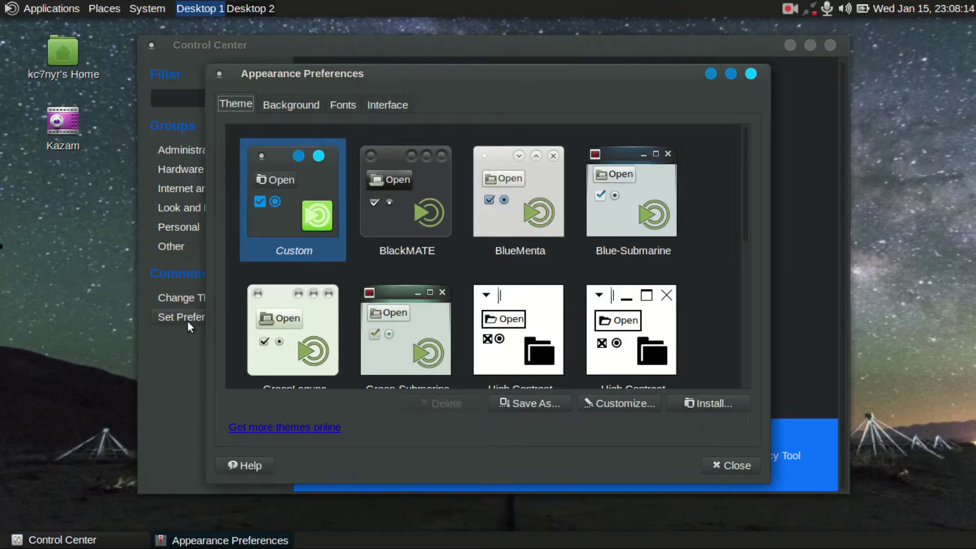
# - Open and close Preferred Applications, then close Control Center and Appearance Preferences
pyautogui.click(188, 319)
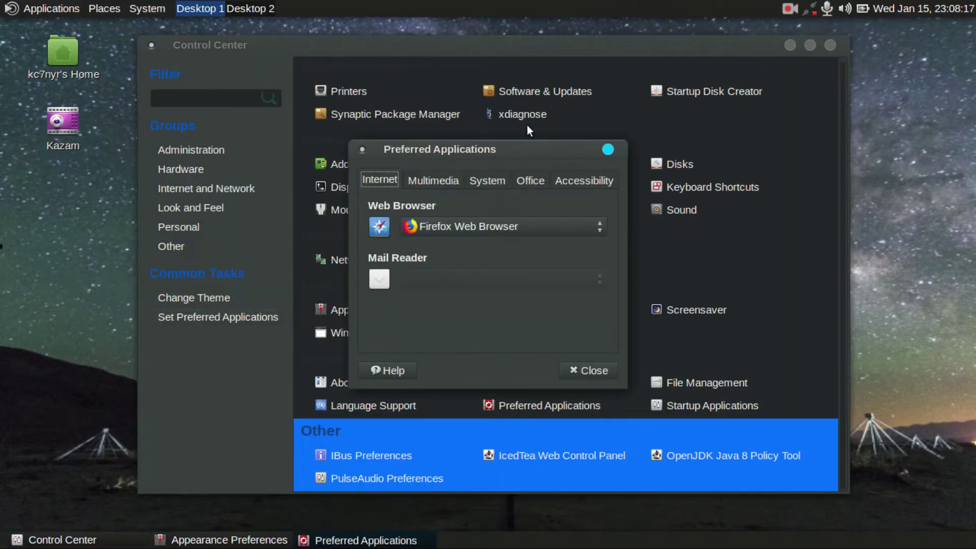
pyautogui.moveTo(517, 157); pyautogui.dragTo(540, 156)
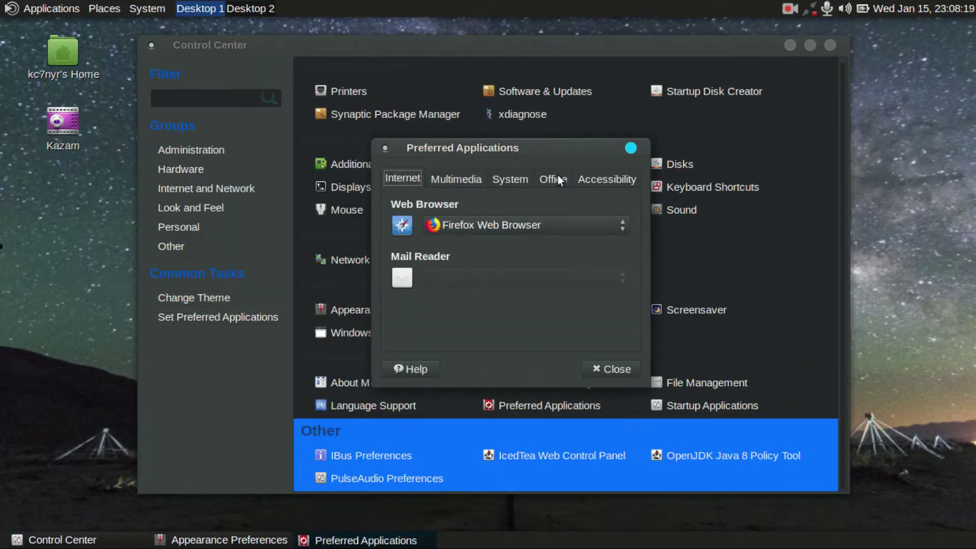
pyautogui.click(630, 148)
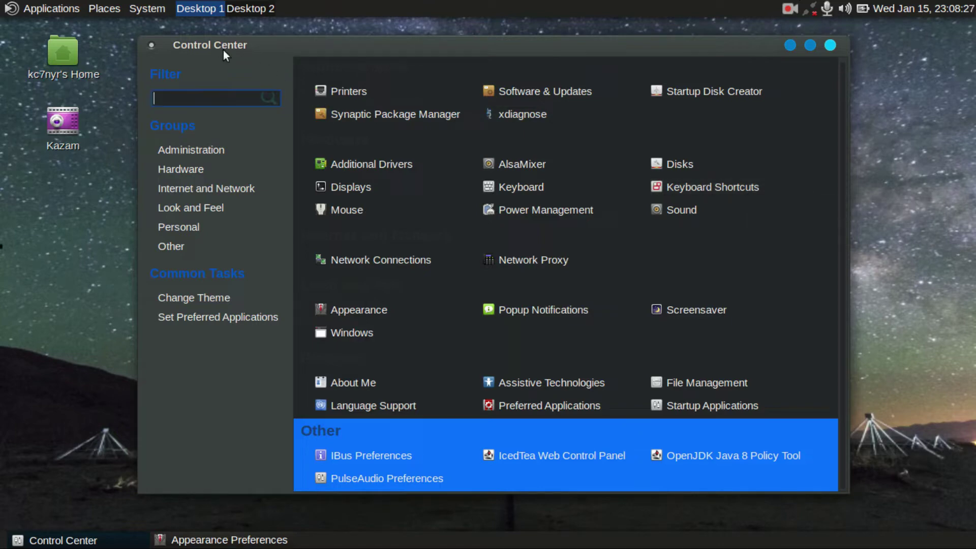
pyautogui.click(832, 45)
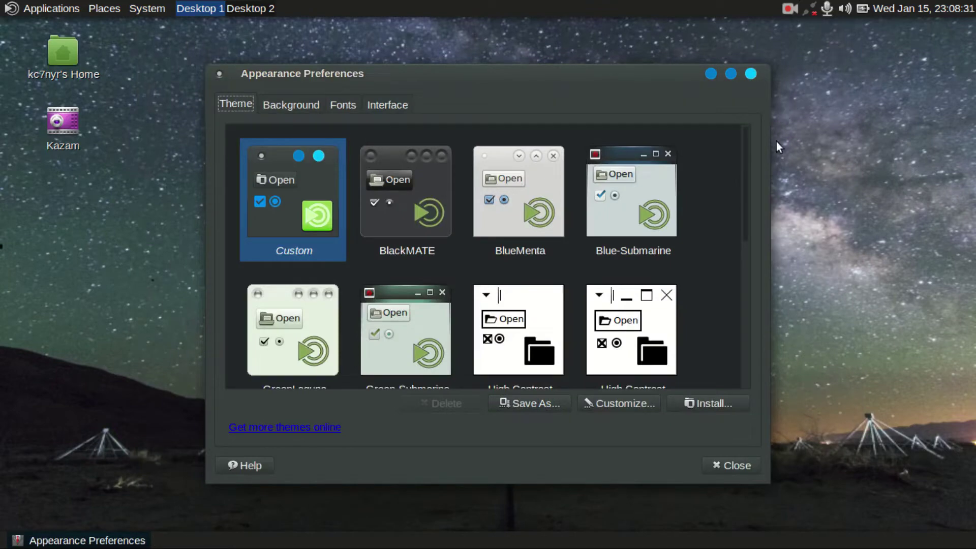
pyautogui.click(751, 75)
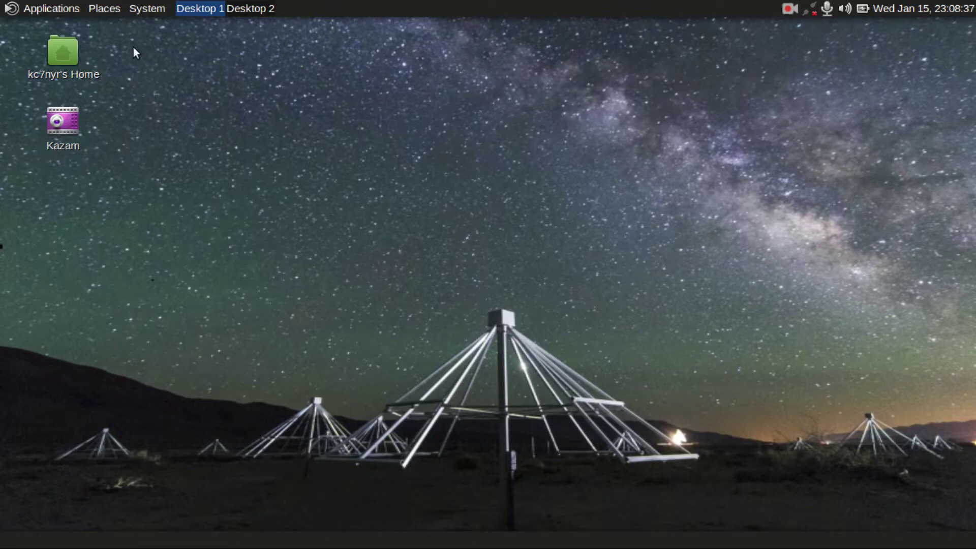
# - Show the Hamradio submenu under Applications and launch CHIRP
pyautogui.click(23, 11)
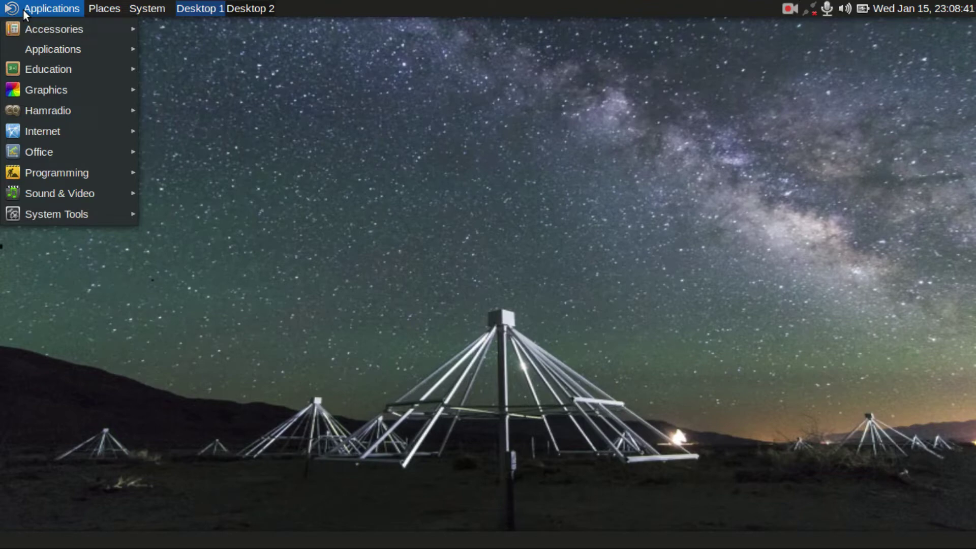
pyautogui.moveTo(50, 105)
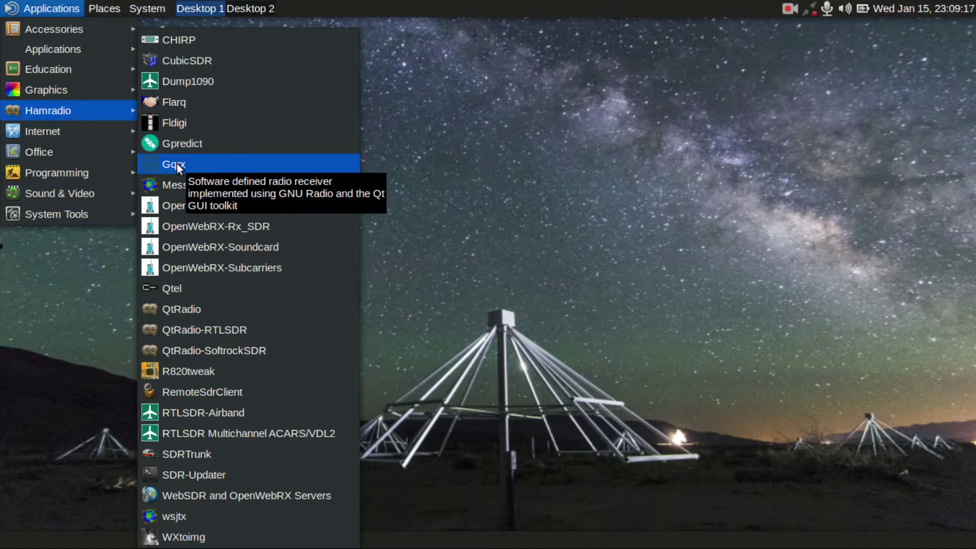
pyautogui.click(172, 43)
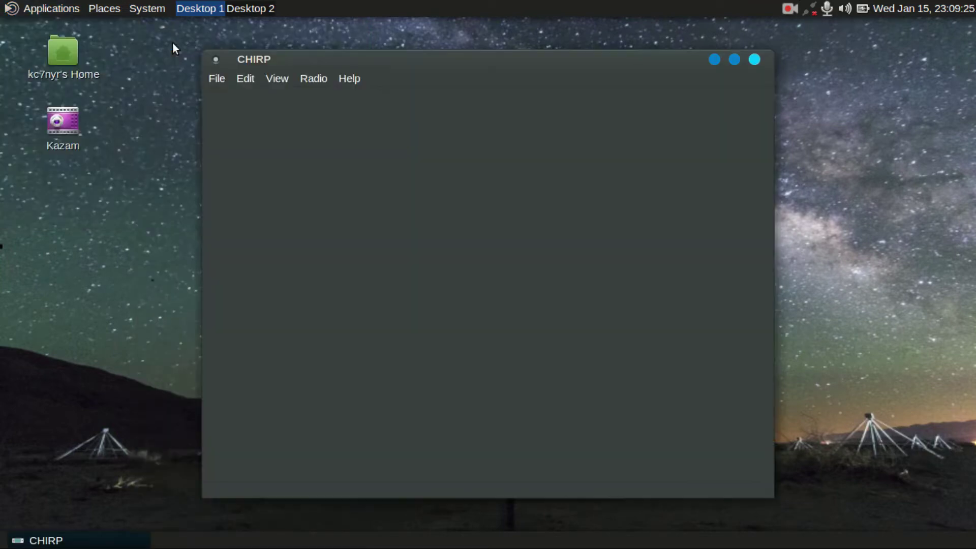
# - Look through CHIRP's File menu, close CHIRP, and reopen the Applications menu
pyautogui.click(230, 79)
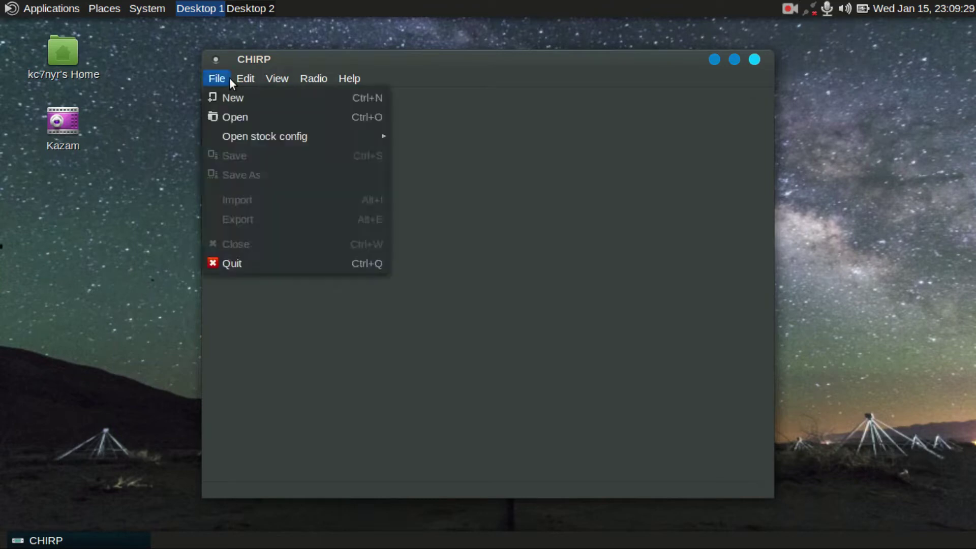
pyautogui.moveTo(295, 78)
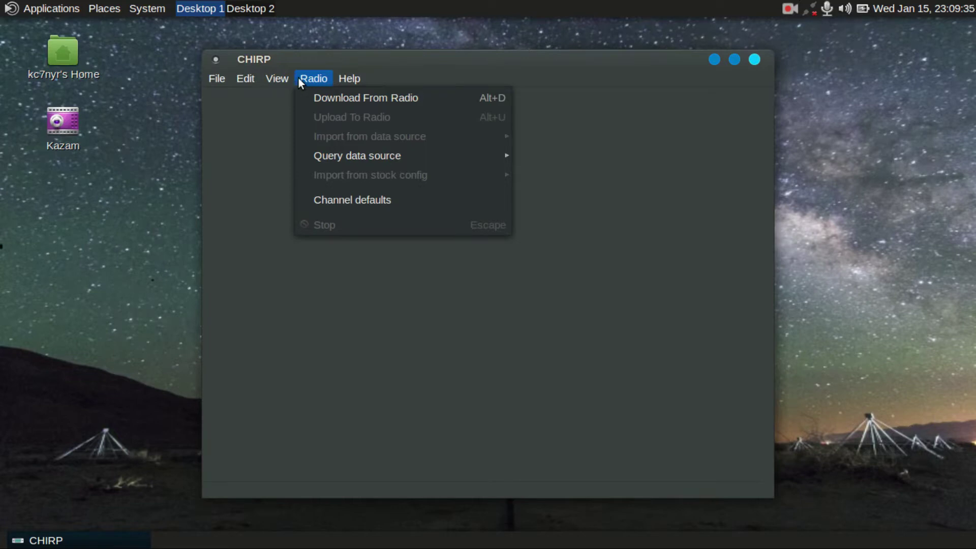
pyautogui.moveTo(349, 78)
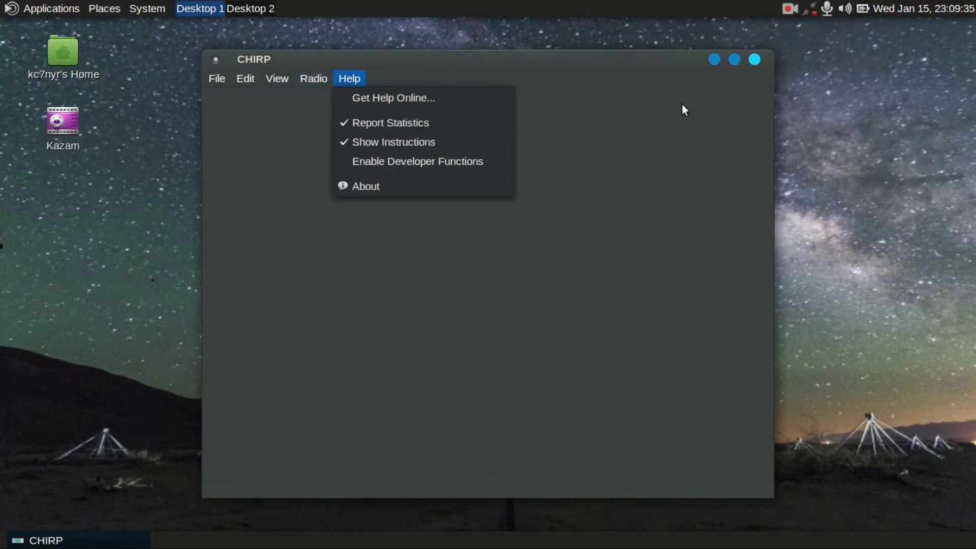
pyautogui.click(756, 60)
pyautogui.click(755, 60)
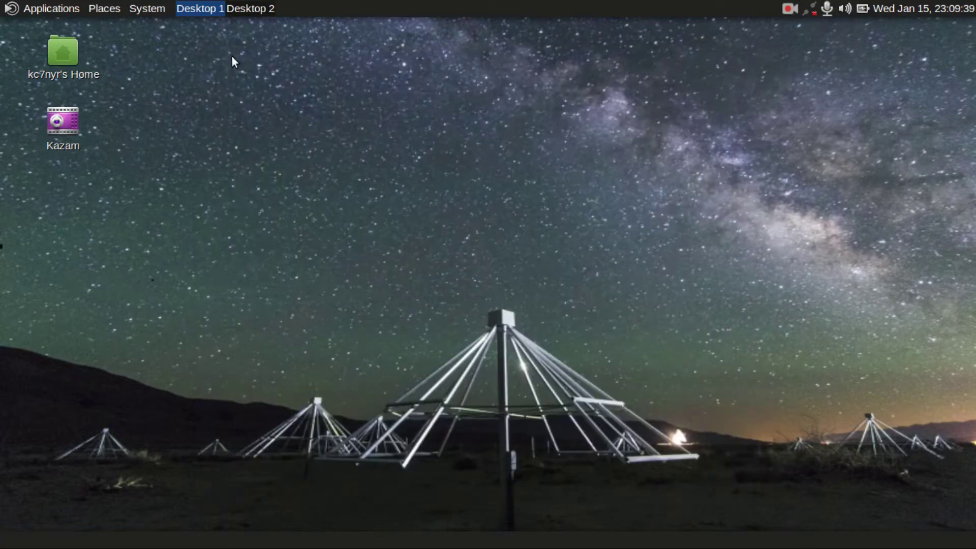
pyautogui.click(59, 11)
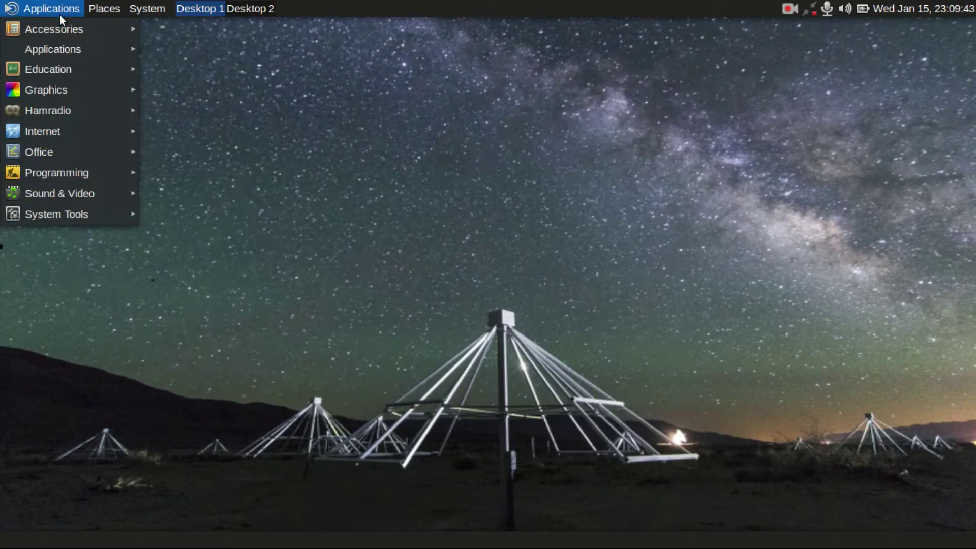
# - Launch CubicSDR from Hamradio, dismiss its SDR Devices dialog, quit it, and reopen Applications
pyautogui.moveTo(58, 108)
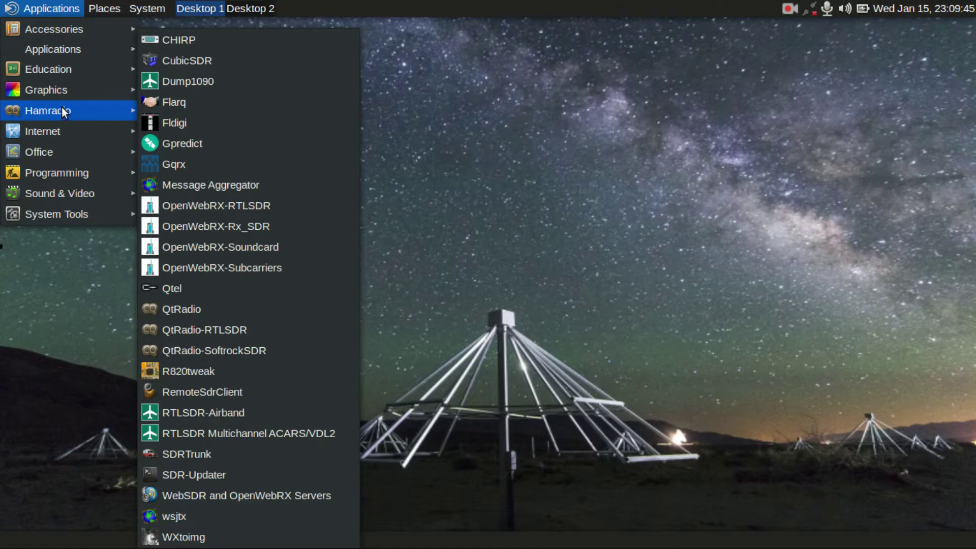
pyautogui.click(190, 62)
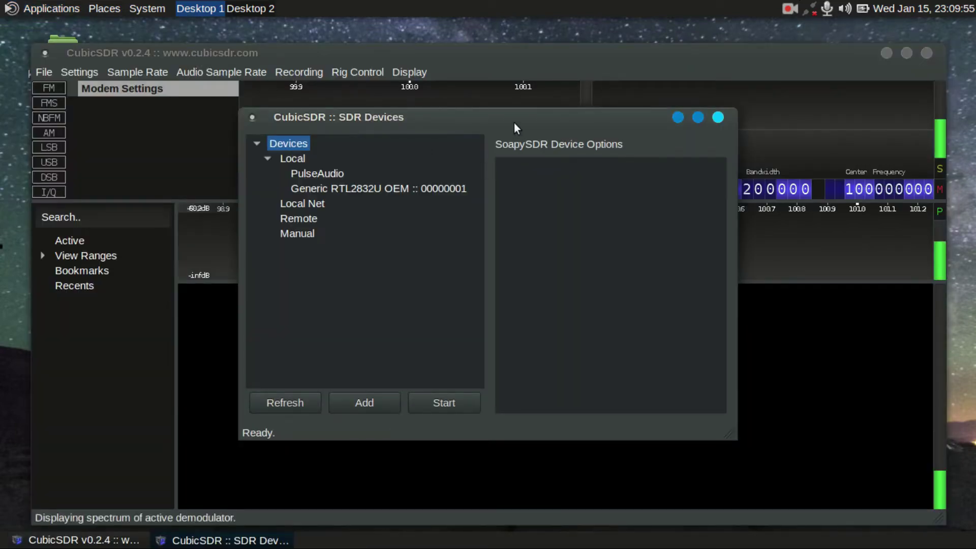
pyautogui.moveTo(514, 123); pyautogui.dragTo(516, 151)
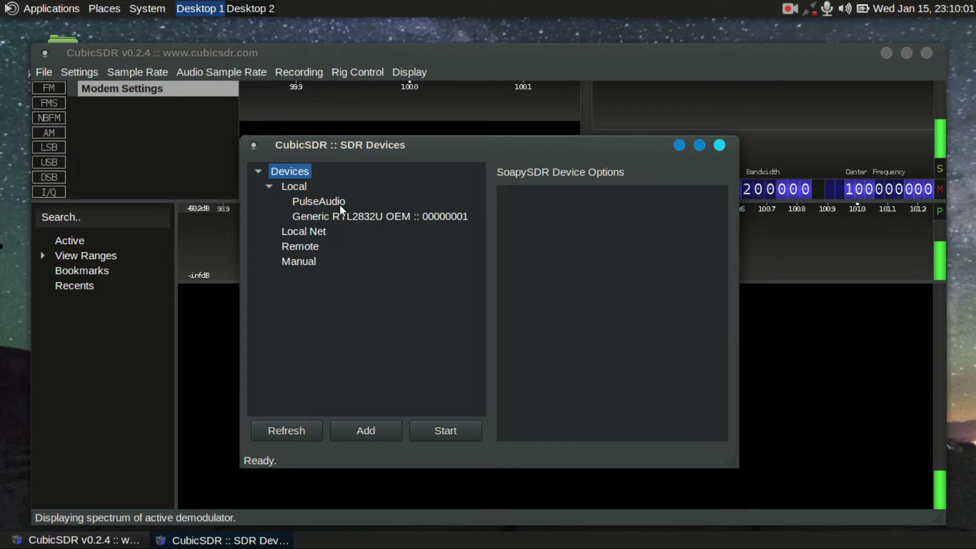
pyautogui.click(721, 146)
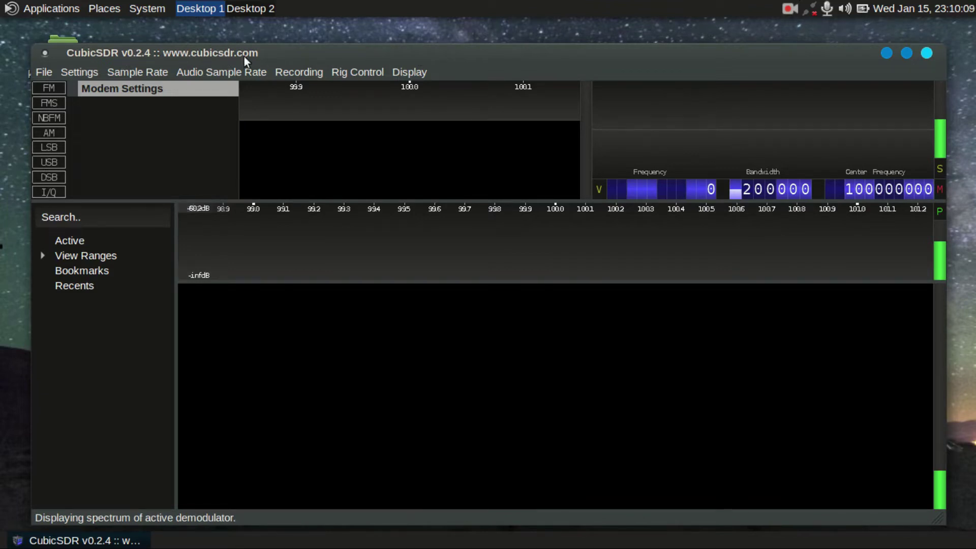
pyautogui.moveTo(805, 66); pyautogui.dragTo(814, 57)
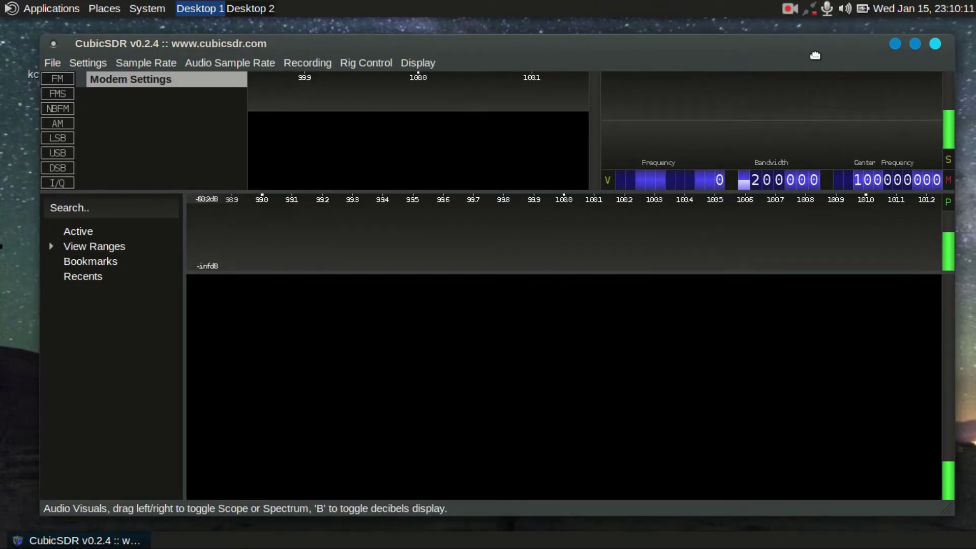
pyautogui.click(936, 45)
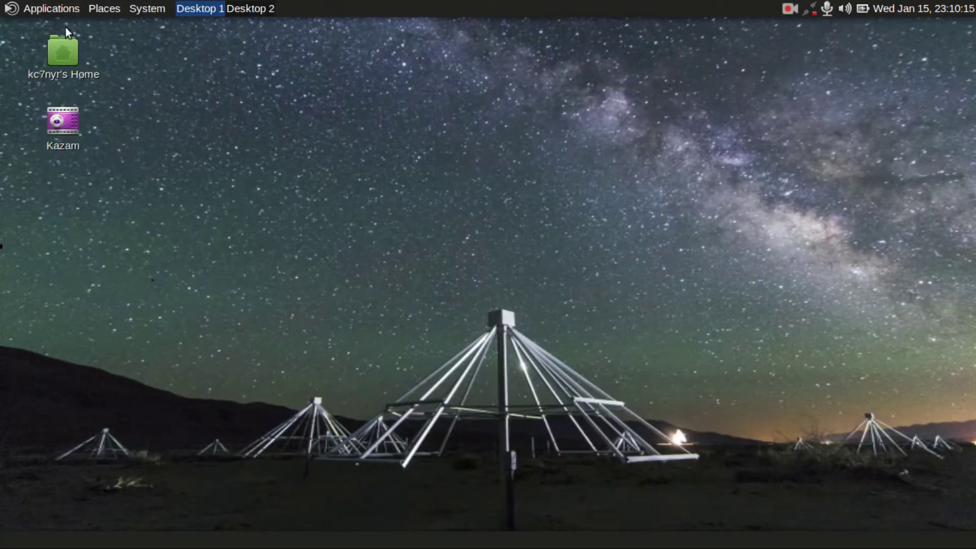
pyautogui.click(58, 10)
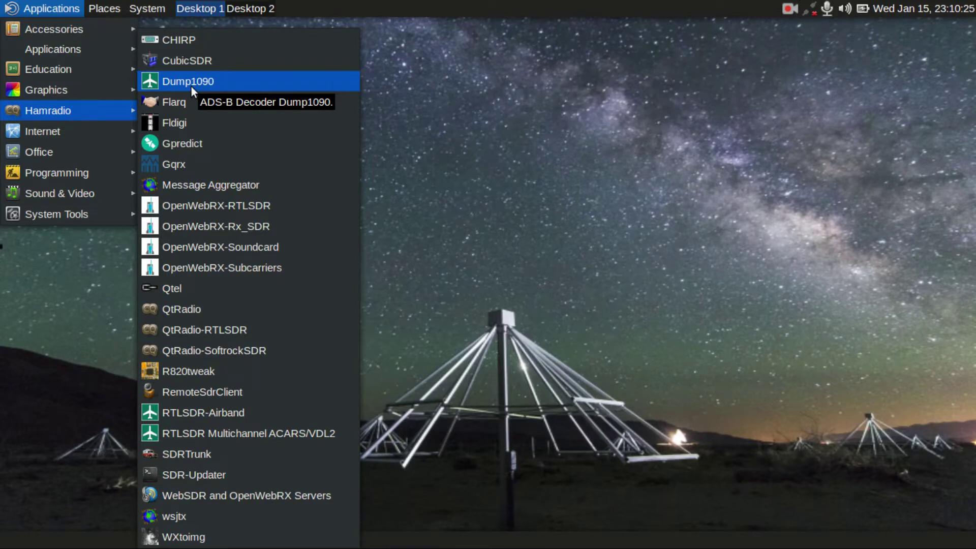
# - Launch Dump1090, move its parameters dialog, and close it without entering values
pyautogui.click(191, 87)
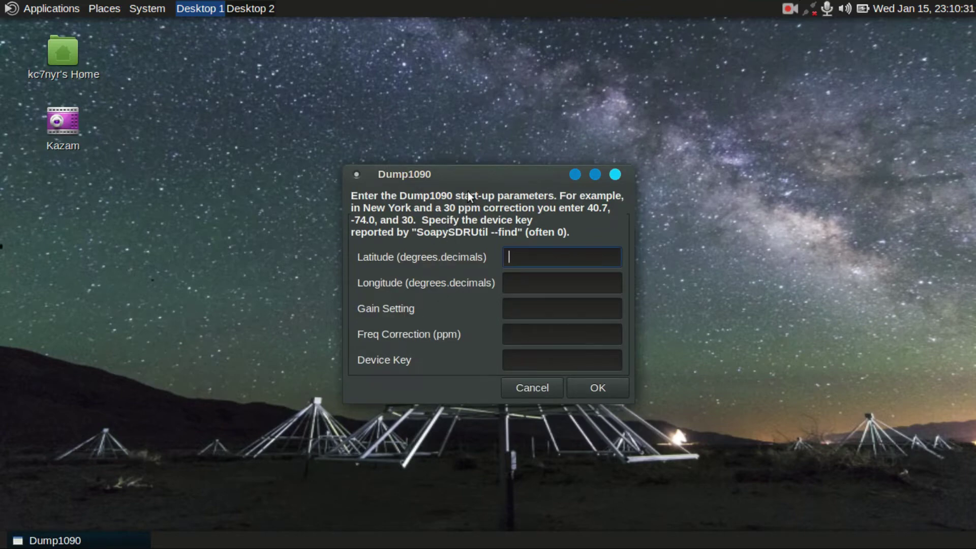
pyautogui.moveTo(479, 169); pyautogui.dragTo(466, 142)
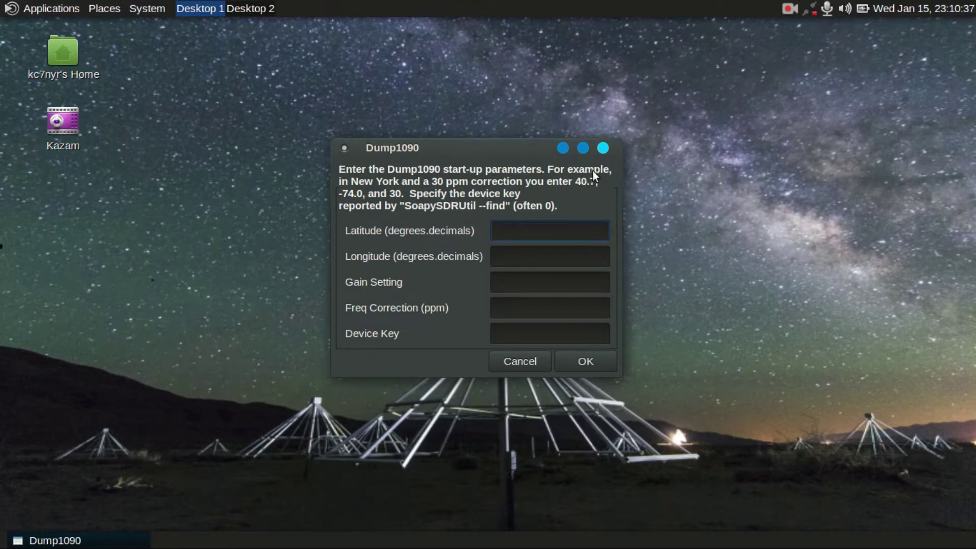
pyautogui.click(608, 149)
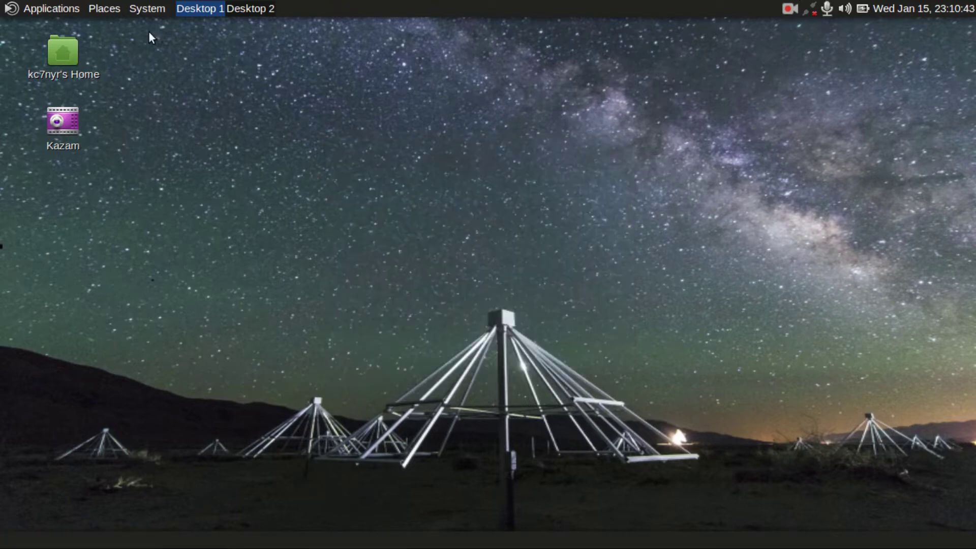
# - Launch Fldigi from the Hamradio list and drag its window up and right
pyautogui.click(71, 8)
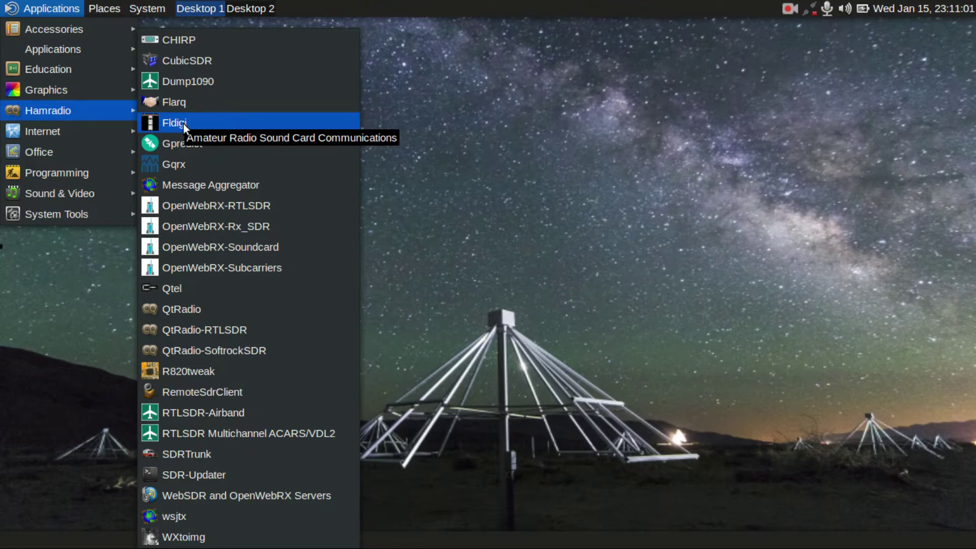
pyautogui.click(183, 123)
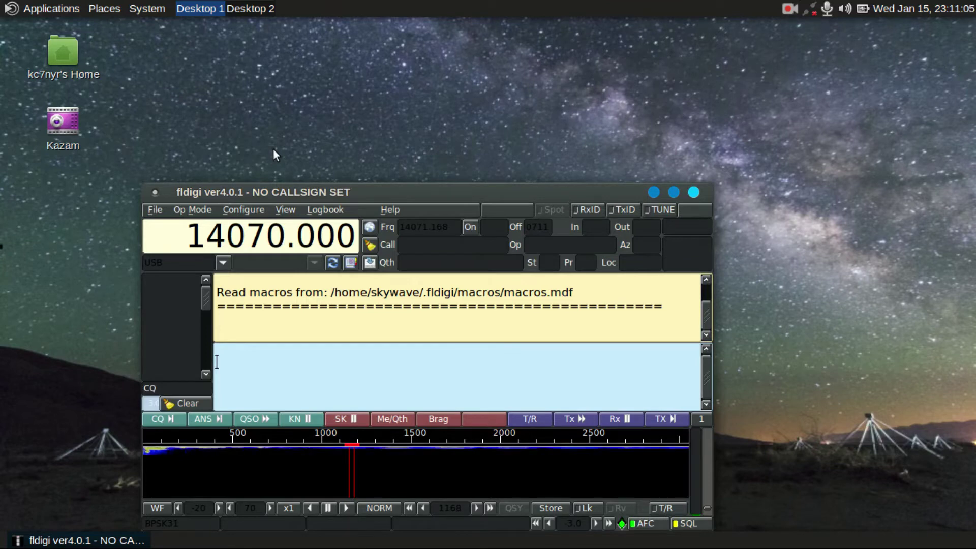
pyautogui.moveTo(395, 194); pyautogui.dragTo(410, 140)
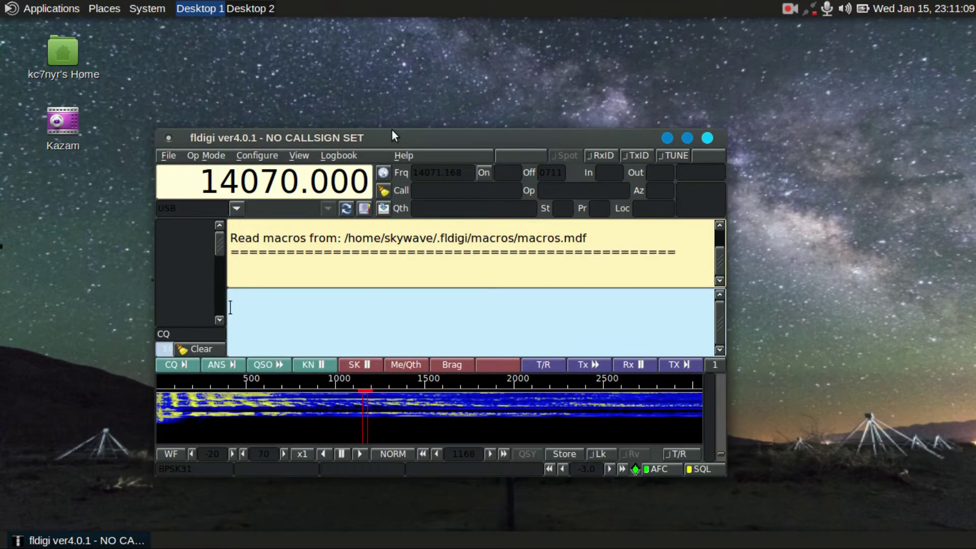
pyautogui.moveTo(407, 134); pyautogui.dragTo(427, 120)
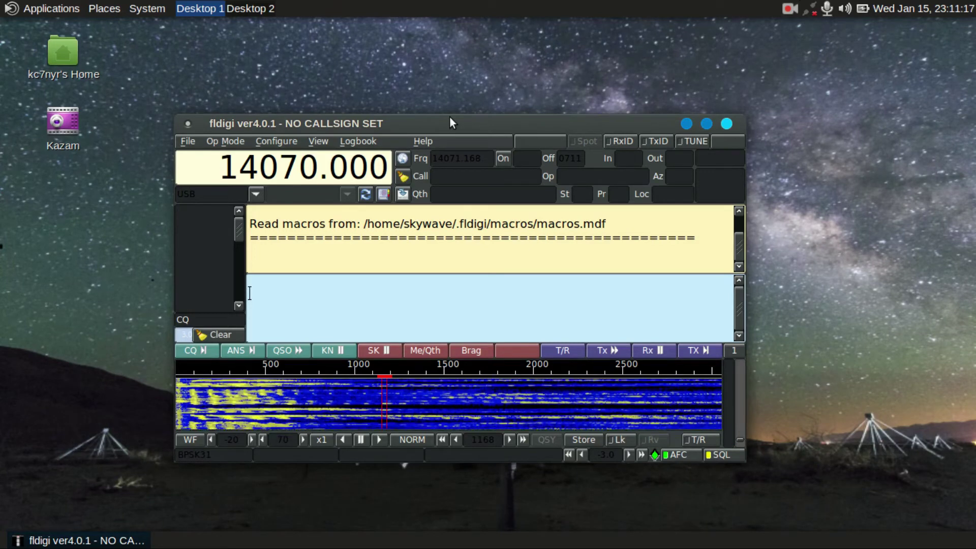
pyautogui.moveTo(450, 120); pyautogui.dragTo(473, 109)
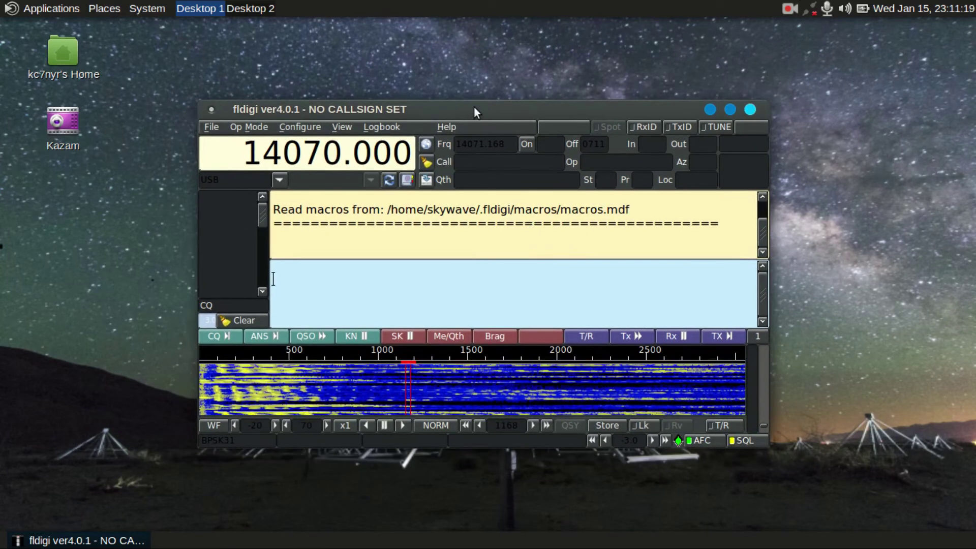
# - Maximize Fldigi, quit it confirming the prompt, and reopen the Applications menu
pyautogui.click(730, 109)
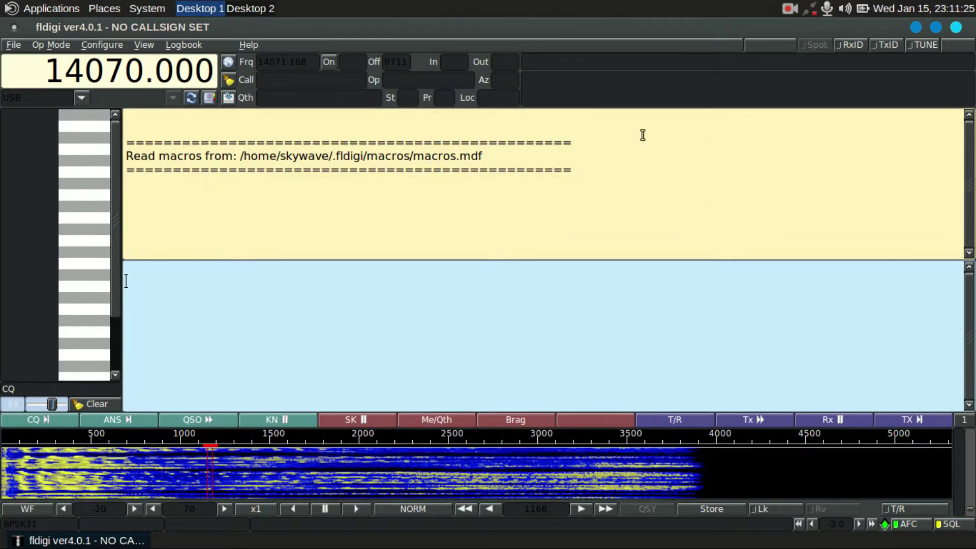
pyautogui.click(956, 28)
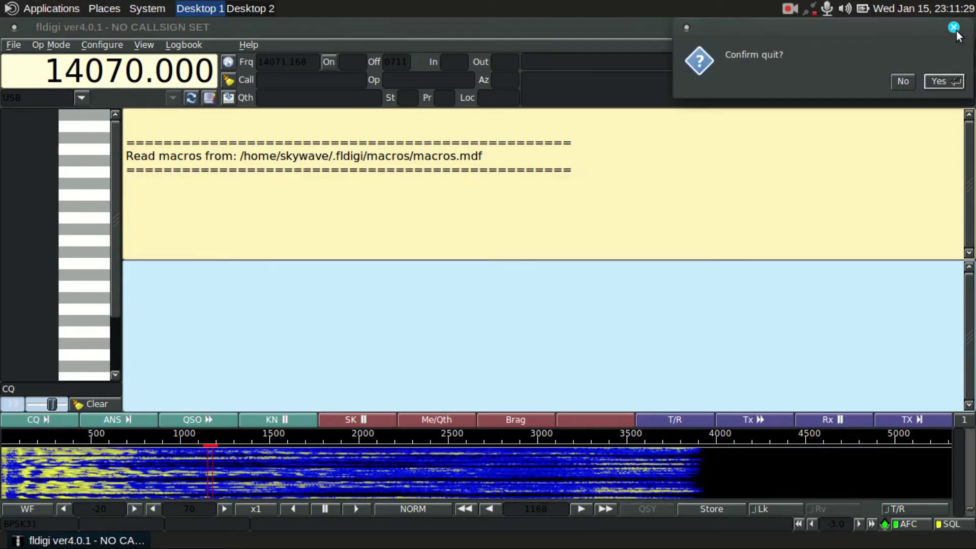
pyautogui.click(941, 83)
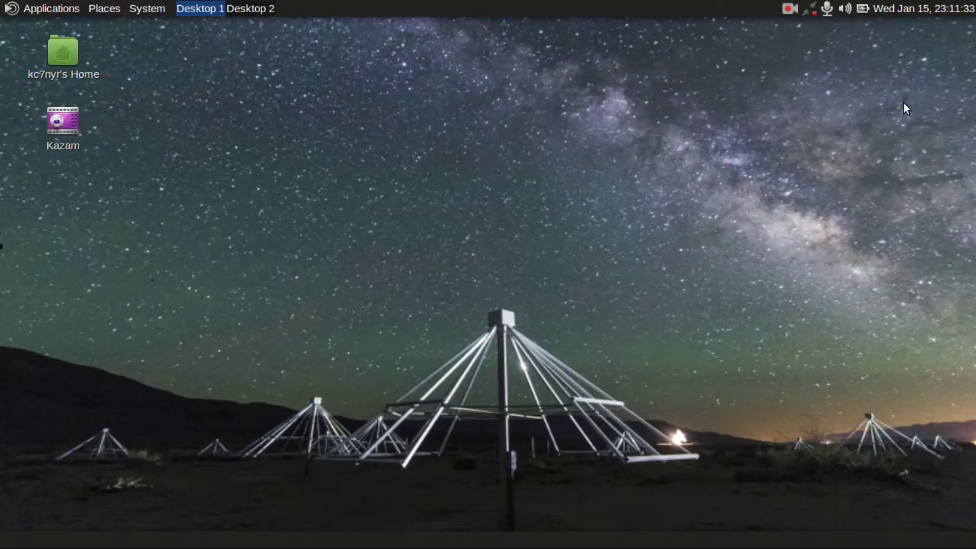
pyautogui.click(73, 11)
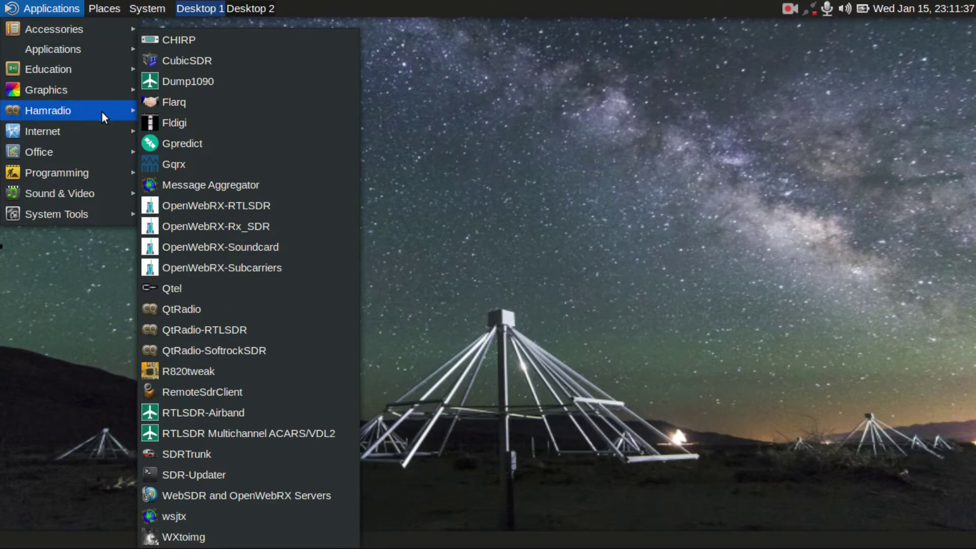
# - Launch Gpredict, maximize its Amateur satellite map, then close it
pyautogui.click(168, 141)
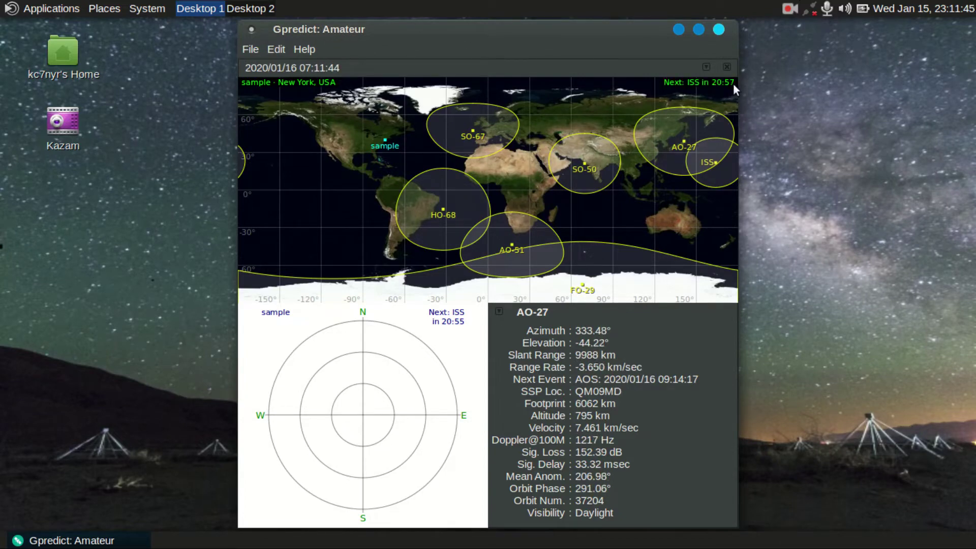
pyautogui.click(699, 33)
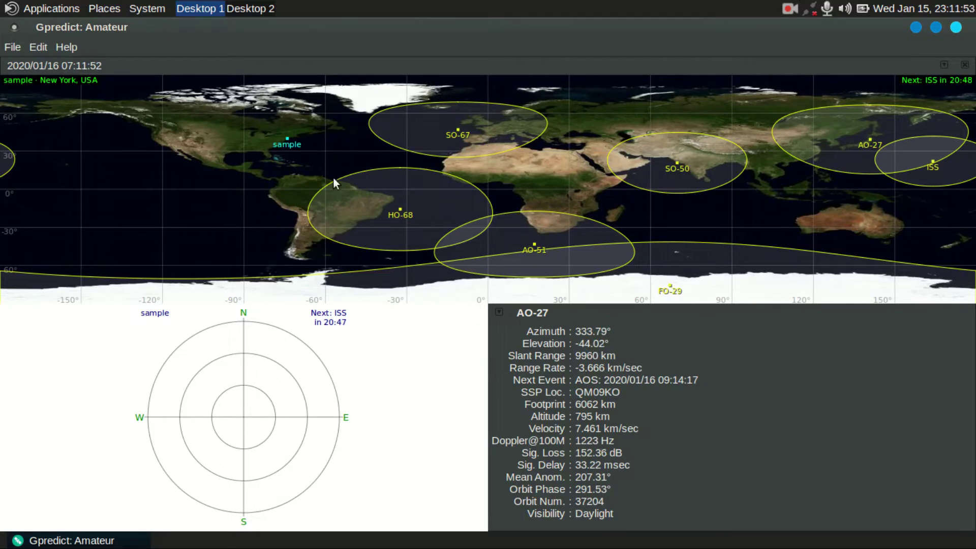
pyautogui.click(957, 27)
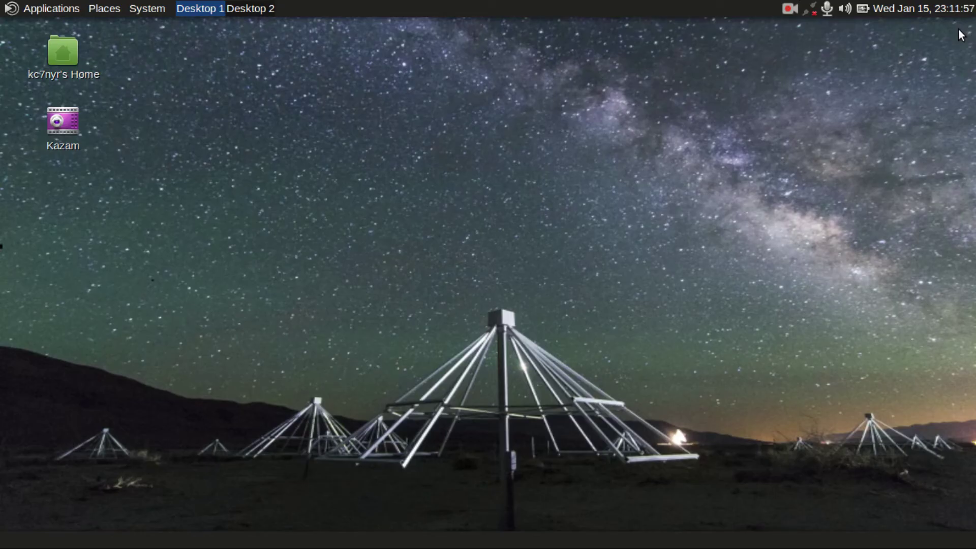
# - Launch OpenWebRX-RTLSDR from the Applications menu and dismiss its start-up parameters prompt unfilled
pyautogui.click(68, 8)
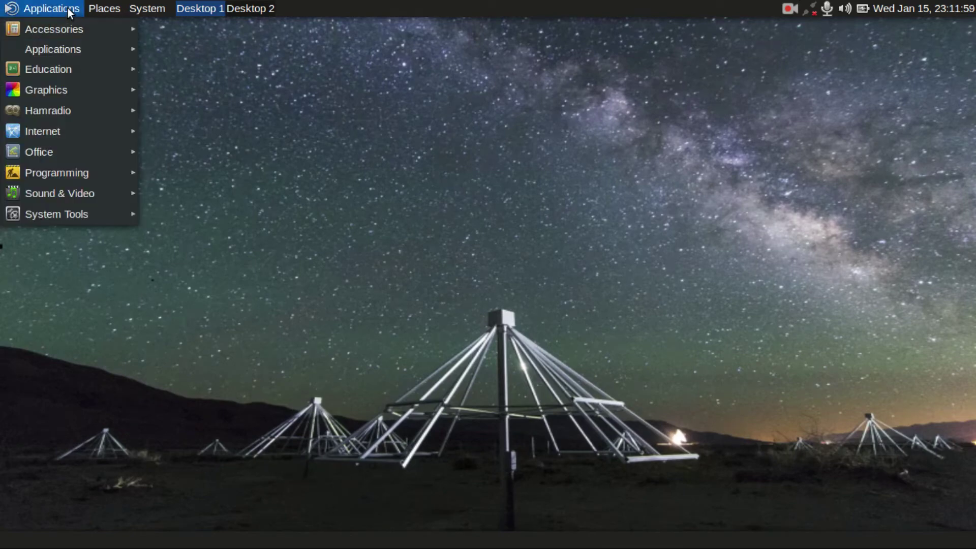
pyautogui.moveTo(78, 107)
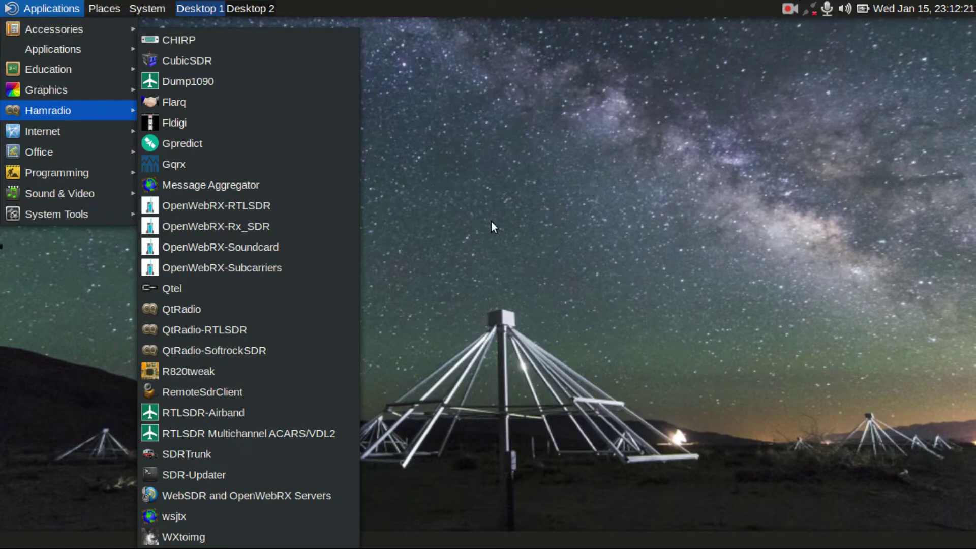
pyautogui.click(238, 212)
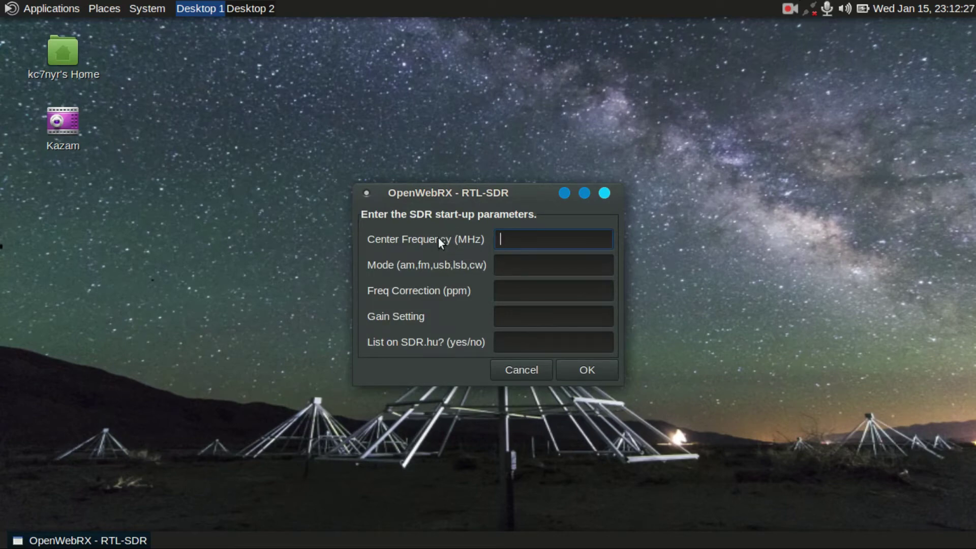
pyautogui.click(605, 193)
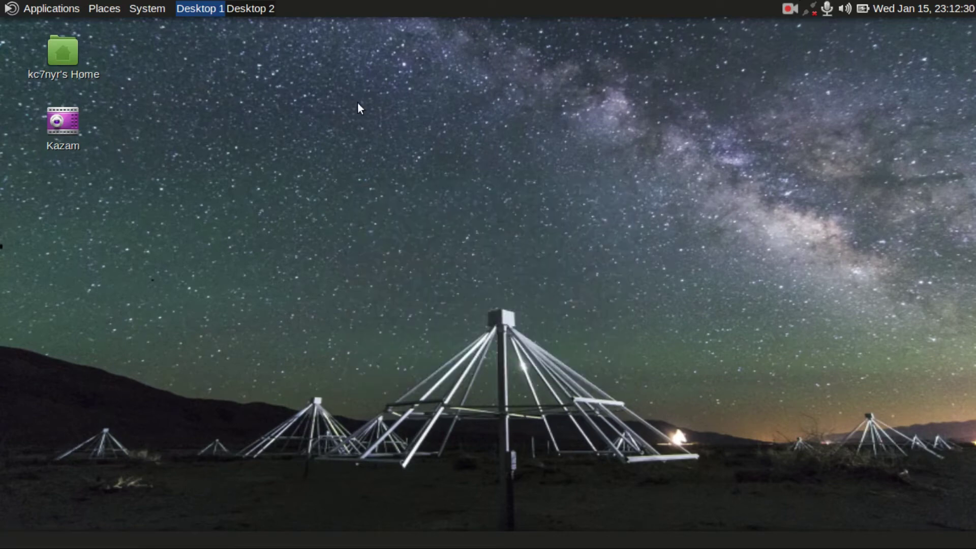
# - Show the Applications menu's Hamradio submenu, listing CHIRP through WXtoimg
pyautogui.click(58, 10)
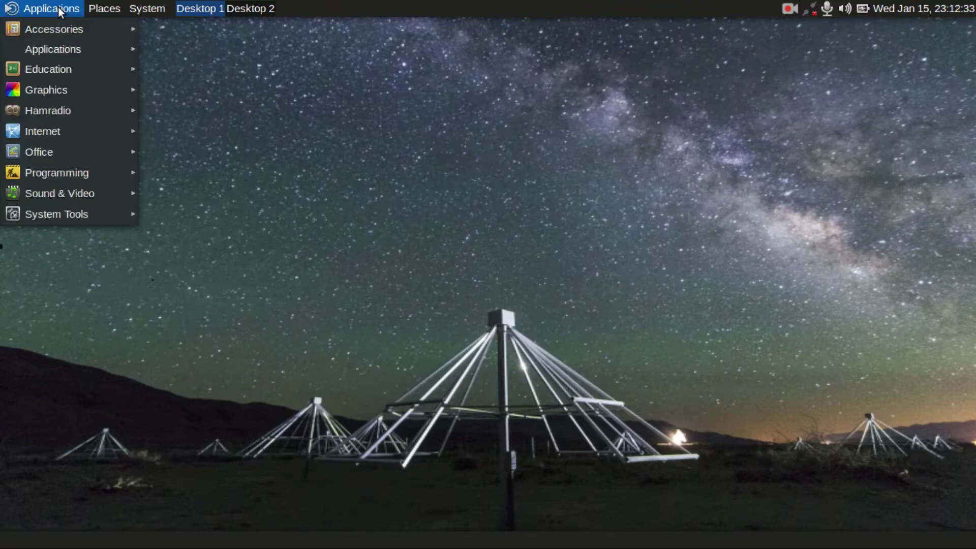
pyautogui.moveTo(82, 110)
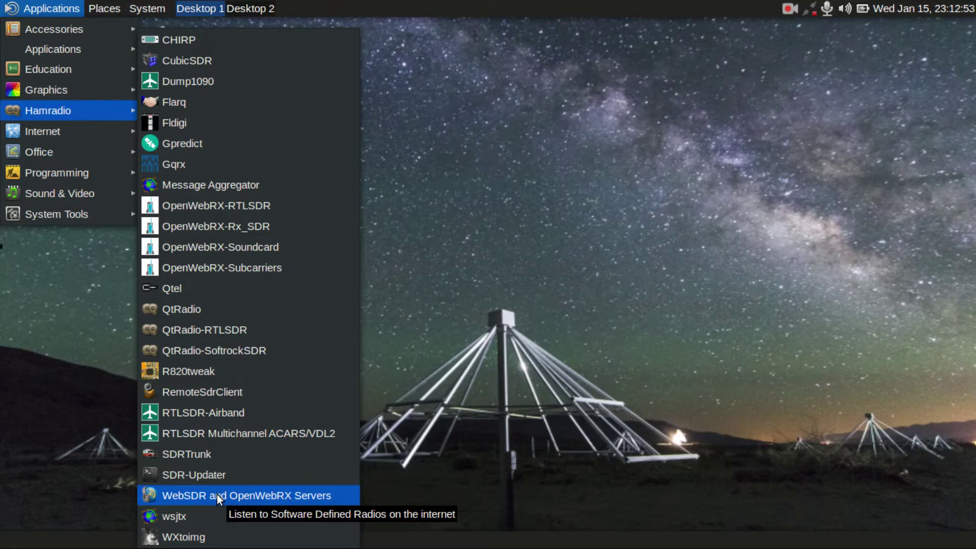
# - Launch RTLSDR-Airband, confirm starting it, and dismiss the icecast2.service password prompt
pyautogui.click(209, 416)
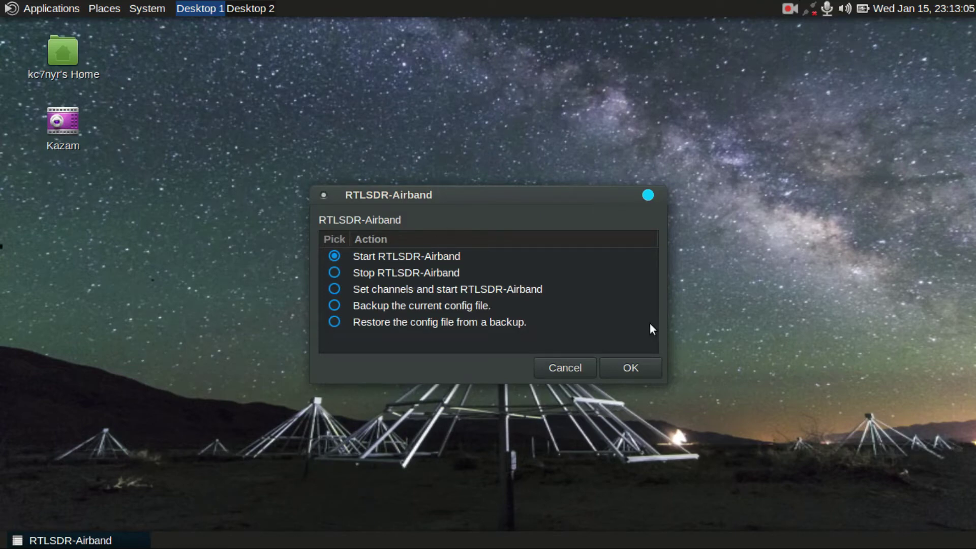
pyautogui.click(651, 373)
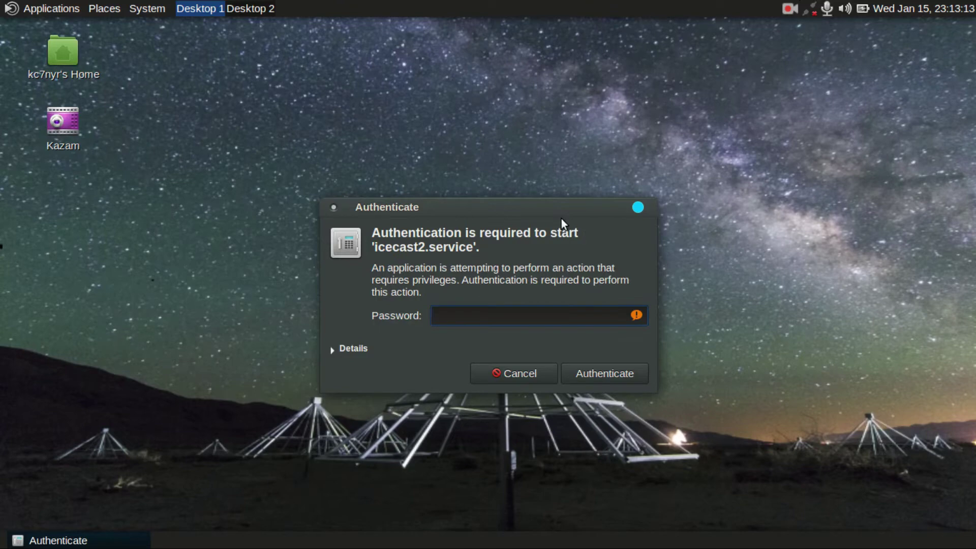
pyautogui.click(638, 207)
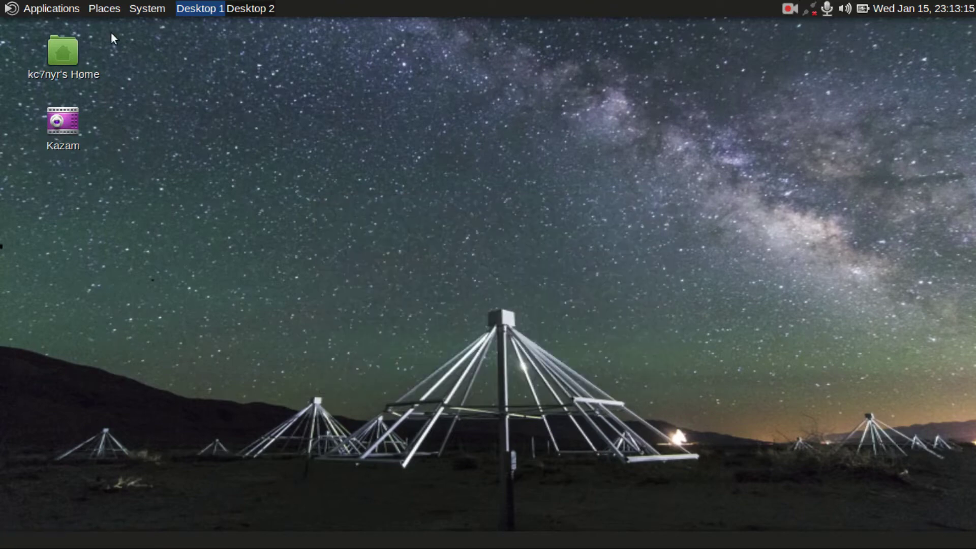
# - Close the failed 127.0.0.1:8000 stream page in Firefox and cancel stopping icecast2.service
pyautogui.click(52, 8)
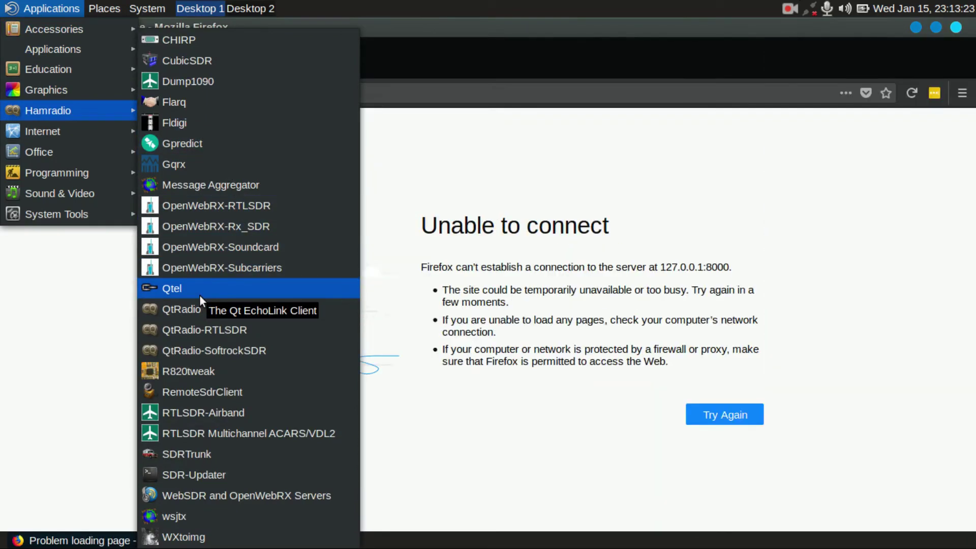
pyautogui.click(951, 196)
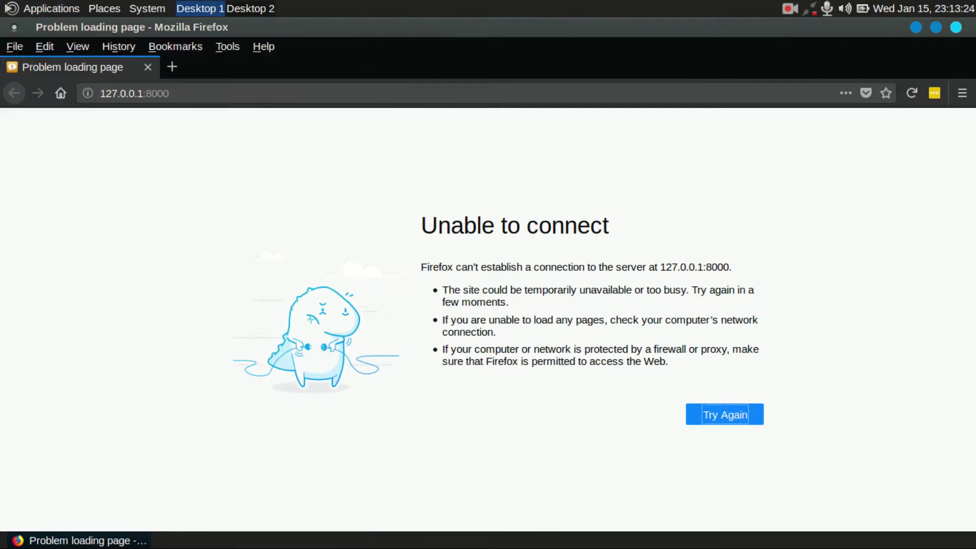
pyautogui.click(956, 28)
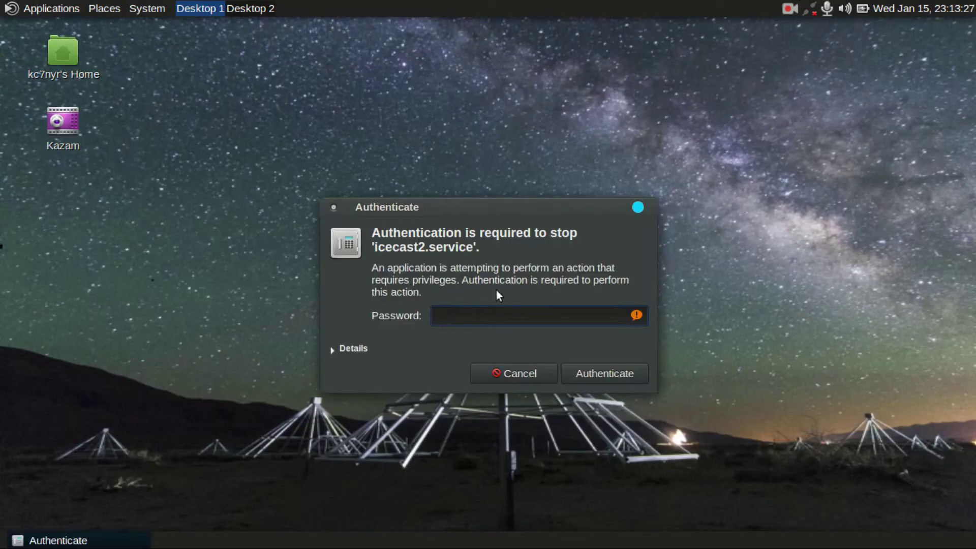
pyautogui.click(534, 370)
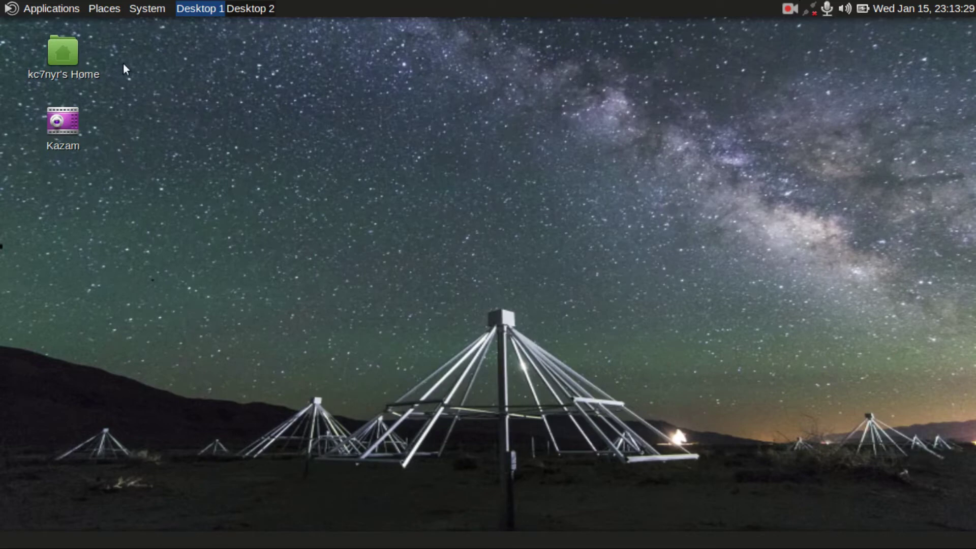
pyautogui.click(54, 10)
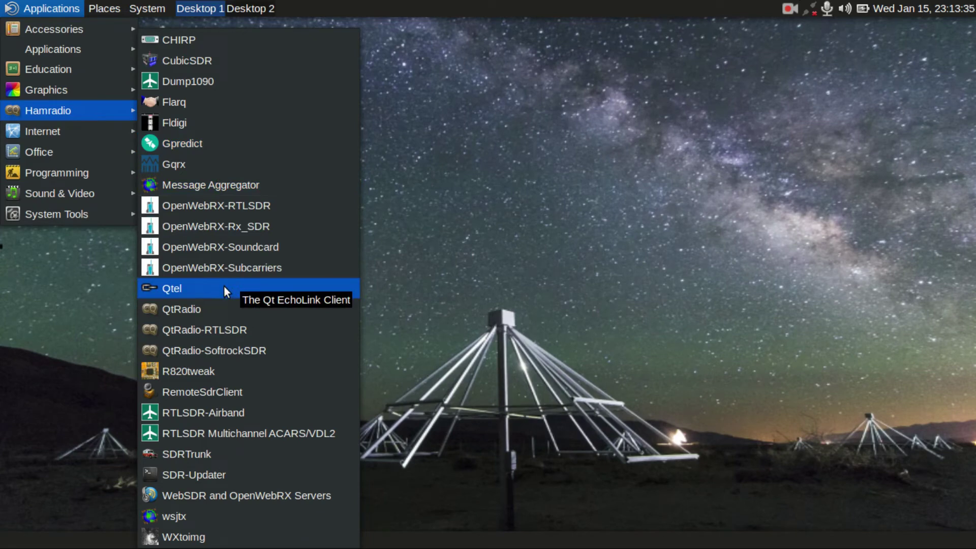
pyautogui.click(198, 289)
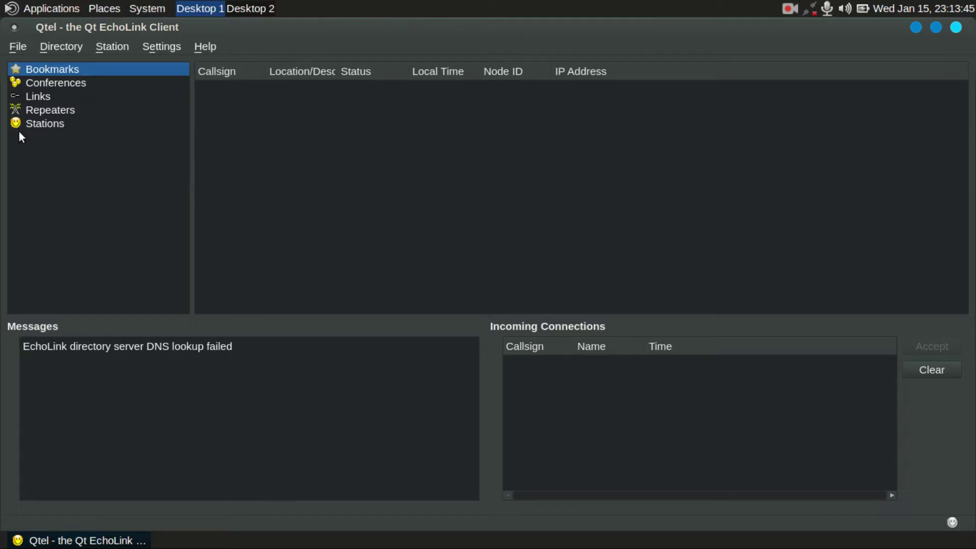
pyautogui.click(31, 109)
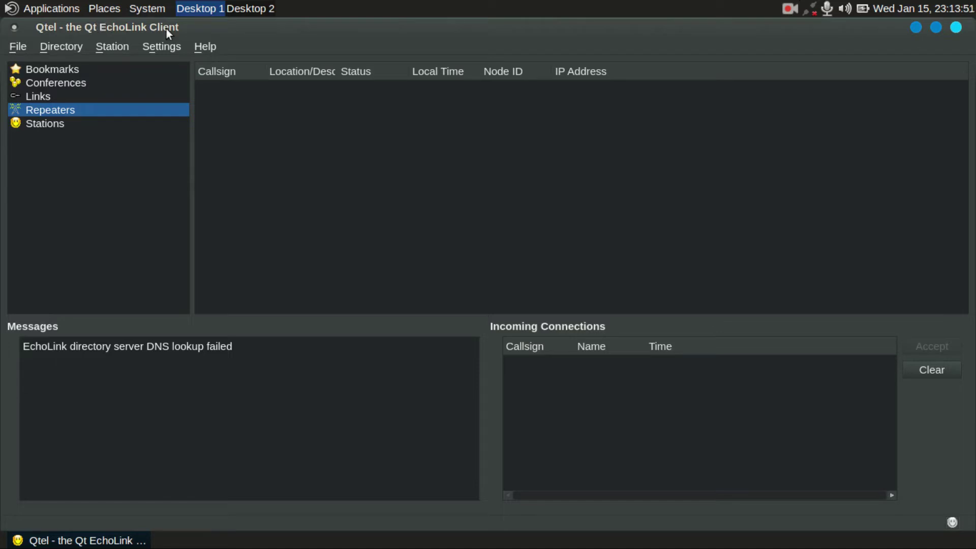
pyautogui.click(956, 28)
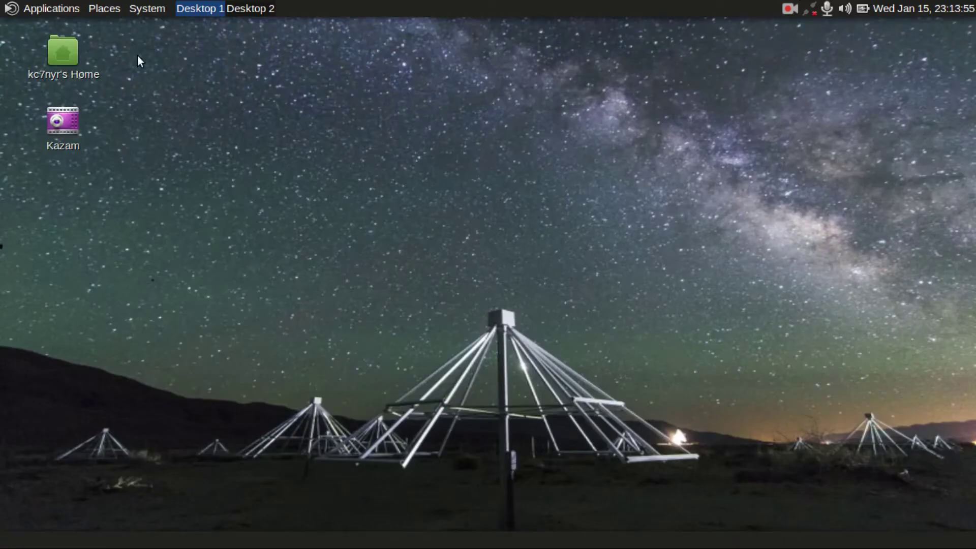
pyautogui.click(55, 9)
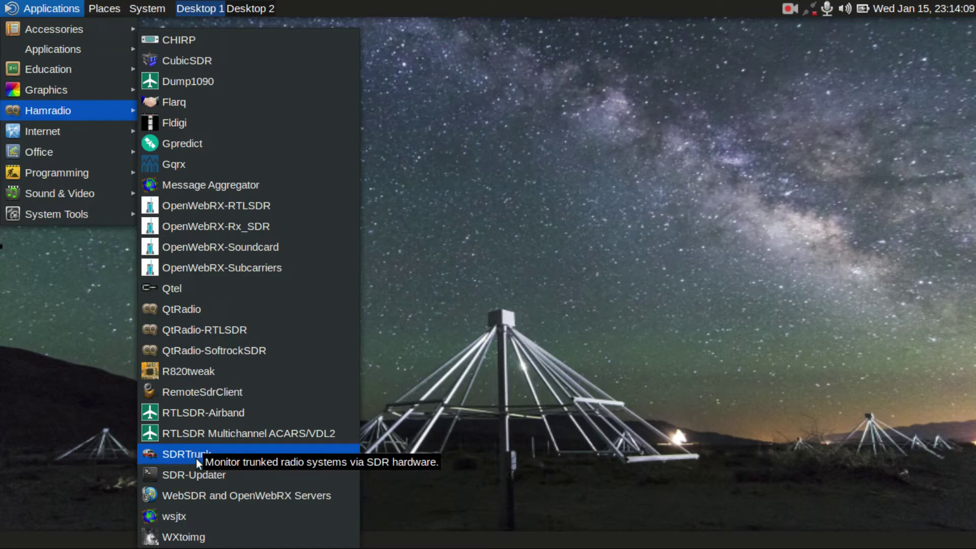
pyautogui.click(173, 516)
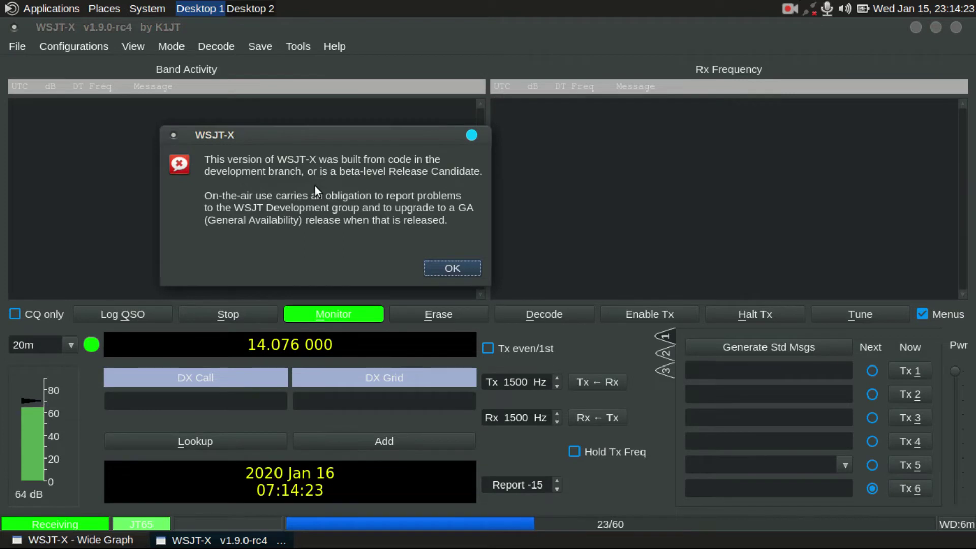
pyautogui.click(472, 135)
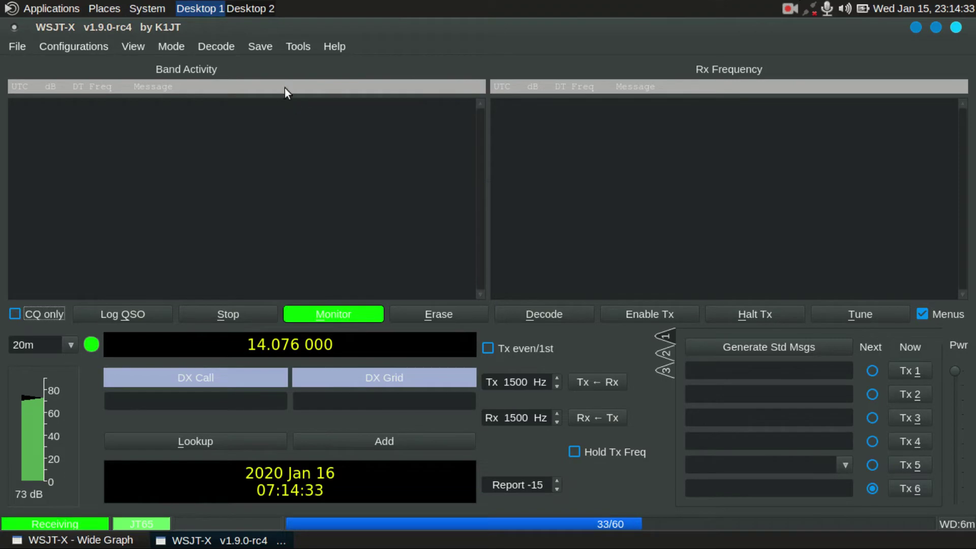
pyautogui.click(955, 28)
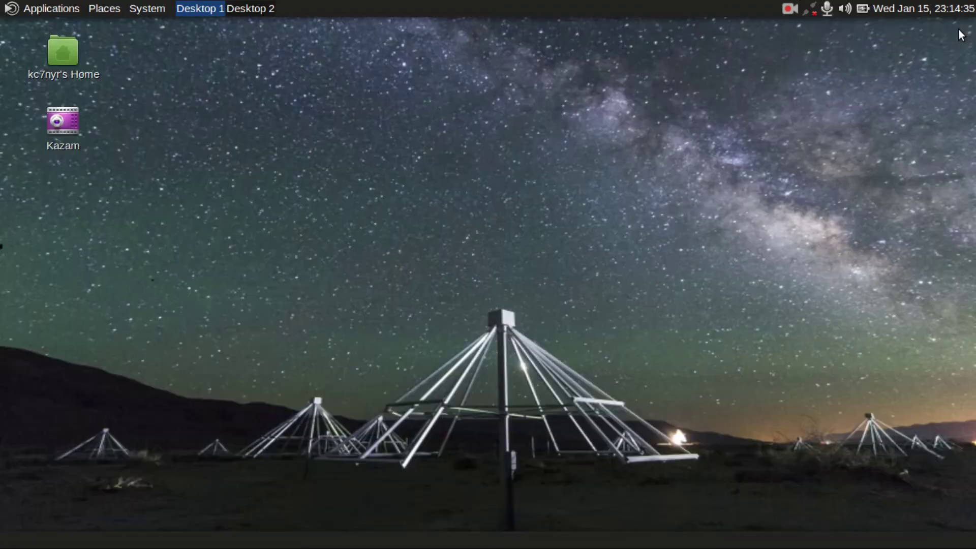
pyautogui.click(63, 8)
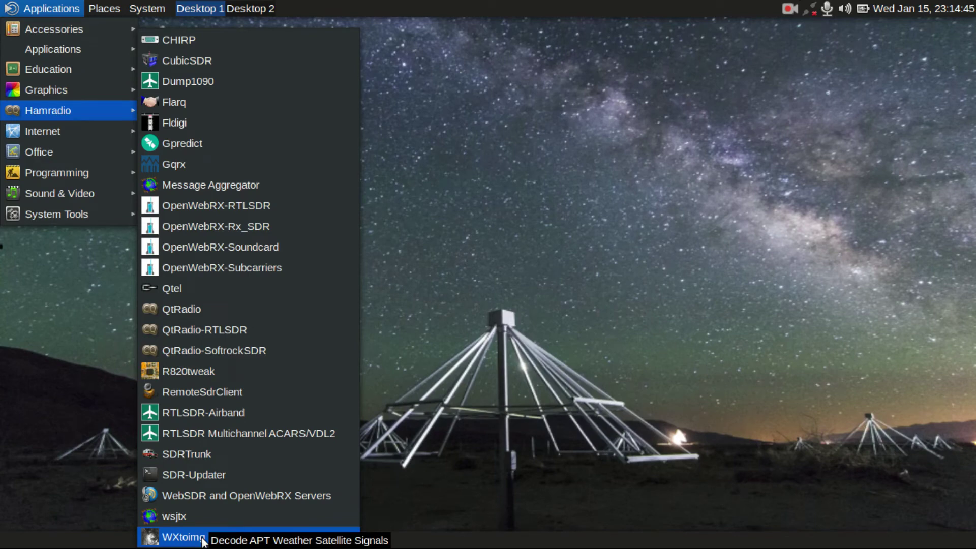
# - Launch WXtoImg, accept its licence terms, and confirm London, United Kingdom as ground station
pyautogui.click(183, 537)
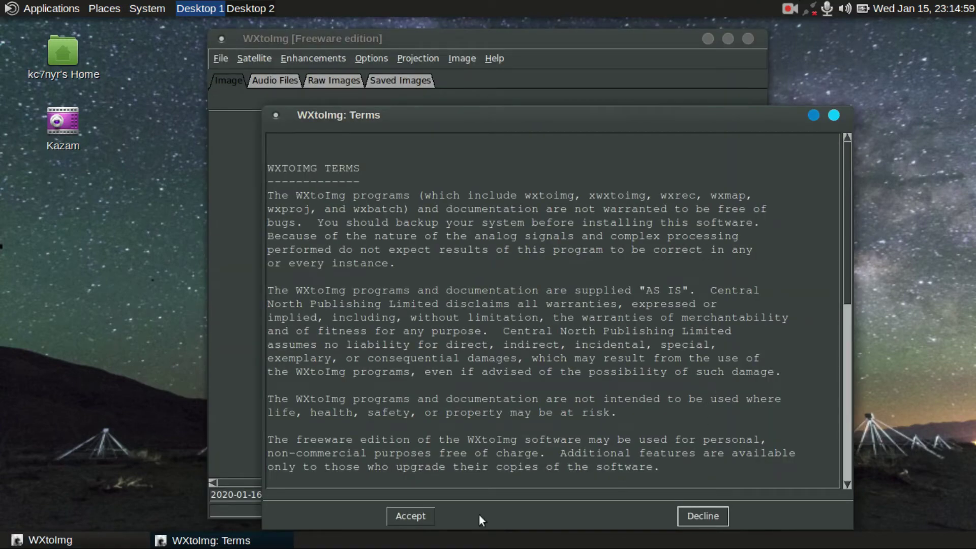
pyautogui.click(414, 517)
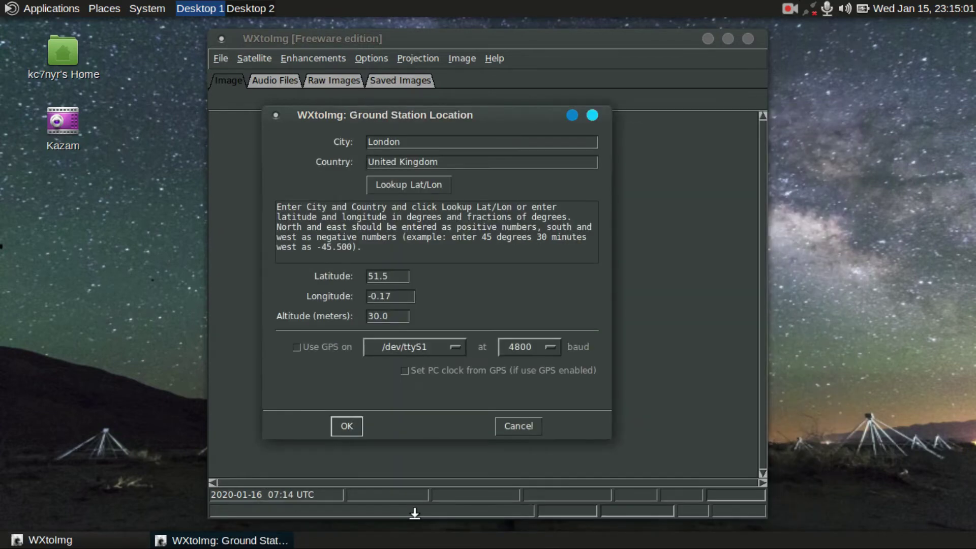
pyautogui.click(355, 428)
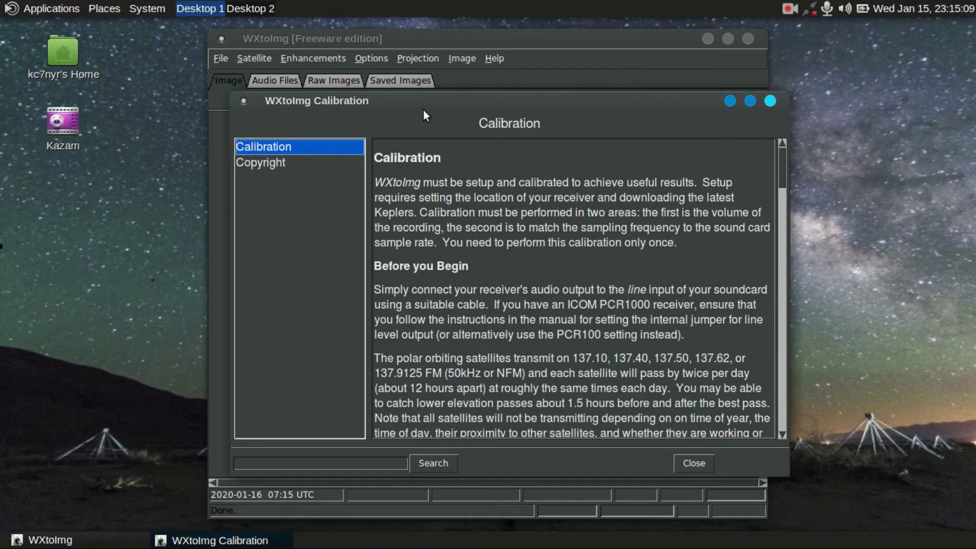
# - Close the Calibration help window and quit WXtoImg
pyautogui.click(770, 101)
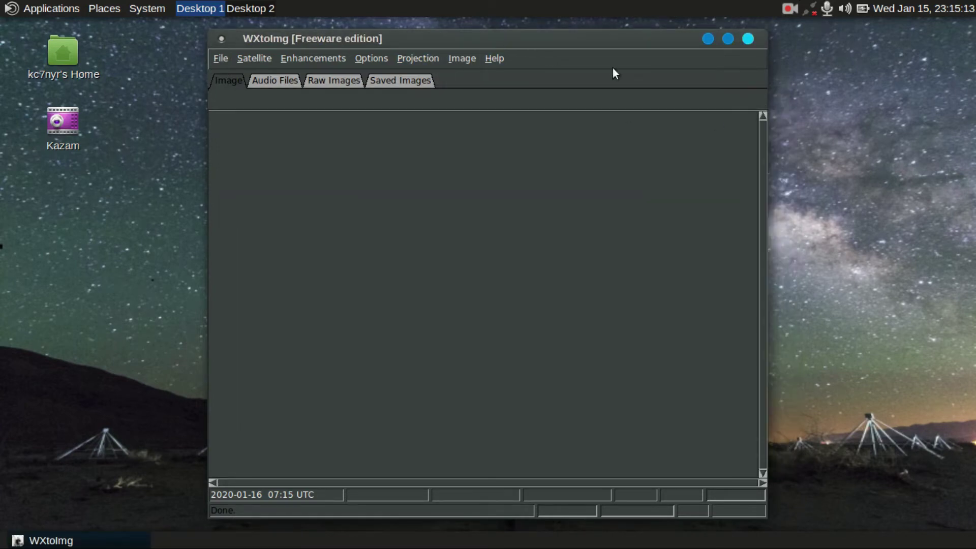
pyautogui.click(749, 39)
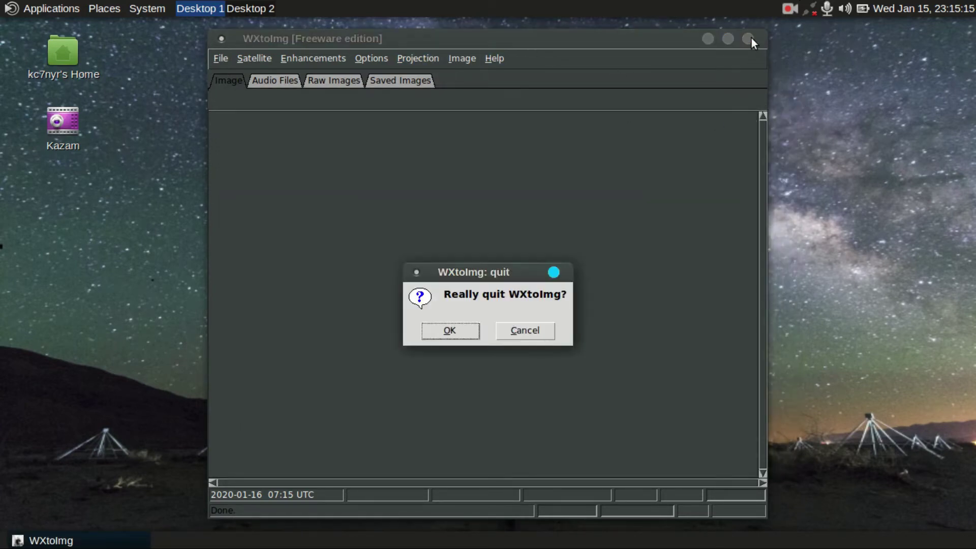
pyautogui.click(471, 333)
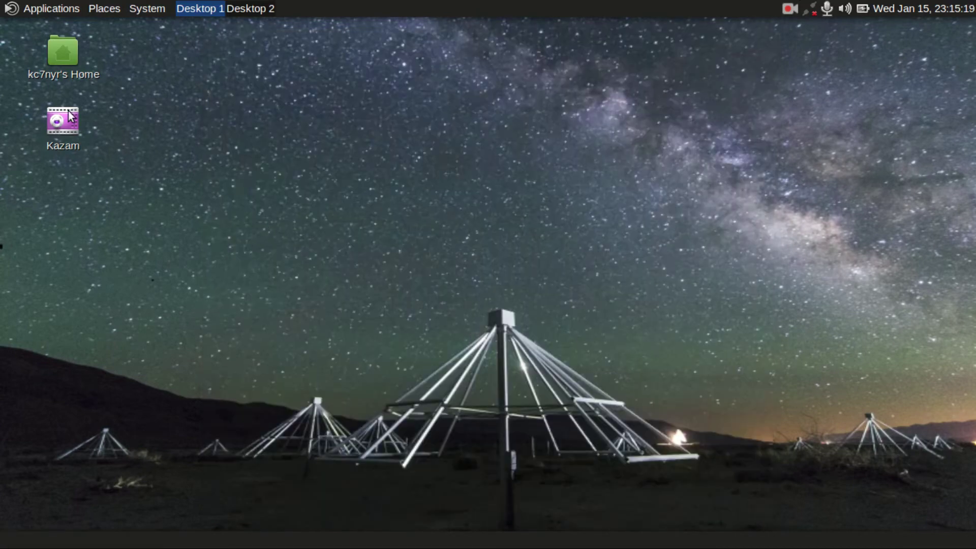
# - Reopen the Applications menu and browse Internet, then Office with Document Viewer, LibreOffice and MATE Dictionary
pyautogui.click(33, 11)
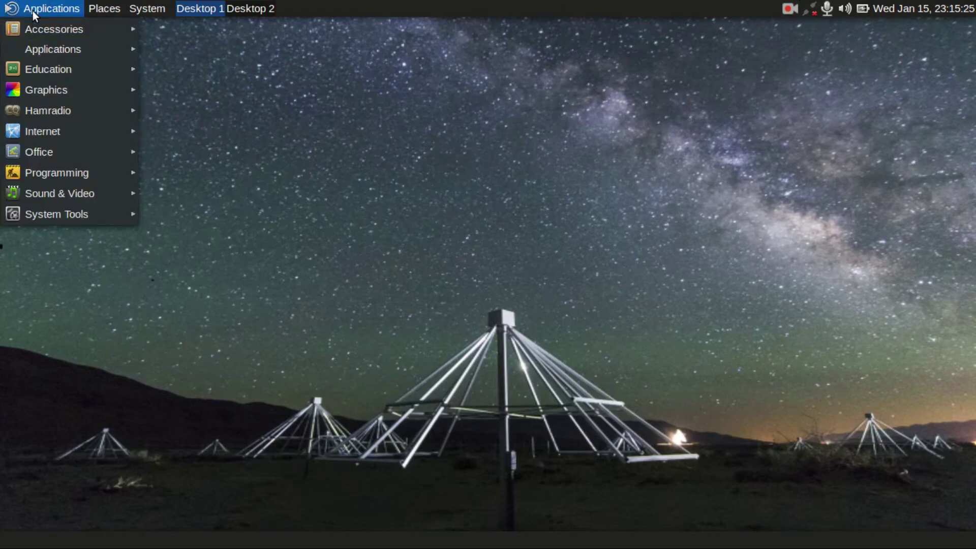
pyautogui.click(261, 113)
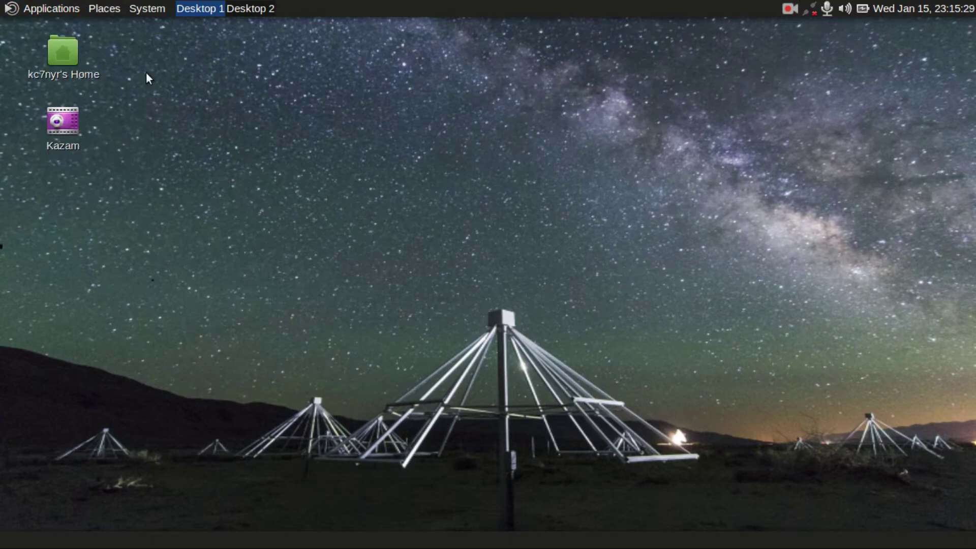
pyautogui.click(18, 8)
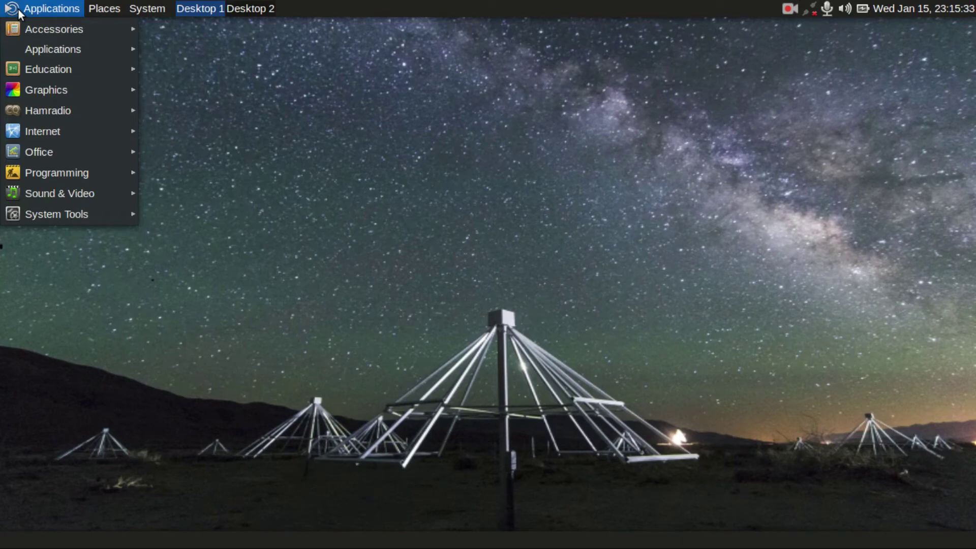
pyautogui.moveTo(49, 131)
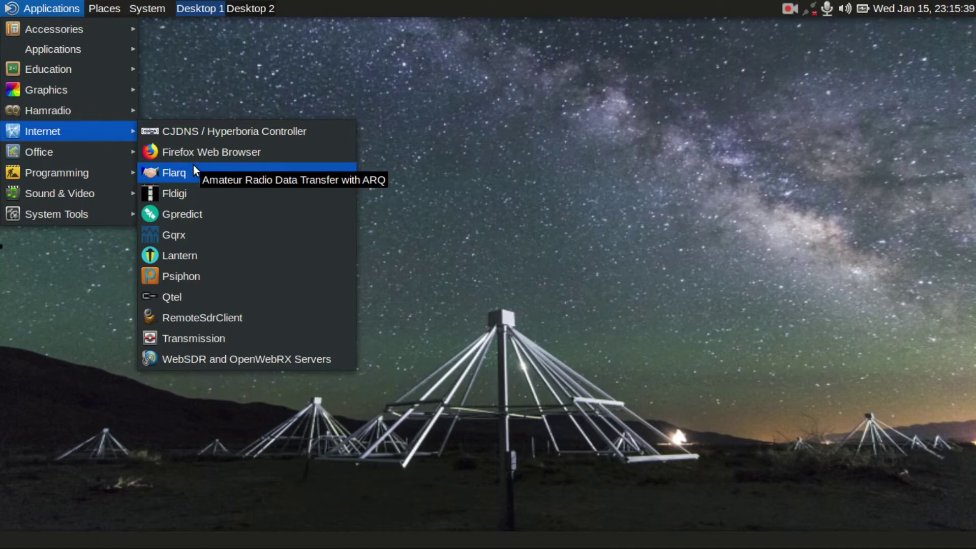
pyautogui.moveTo(114, 149)
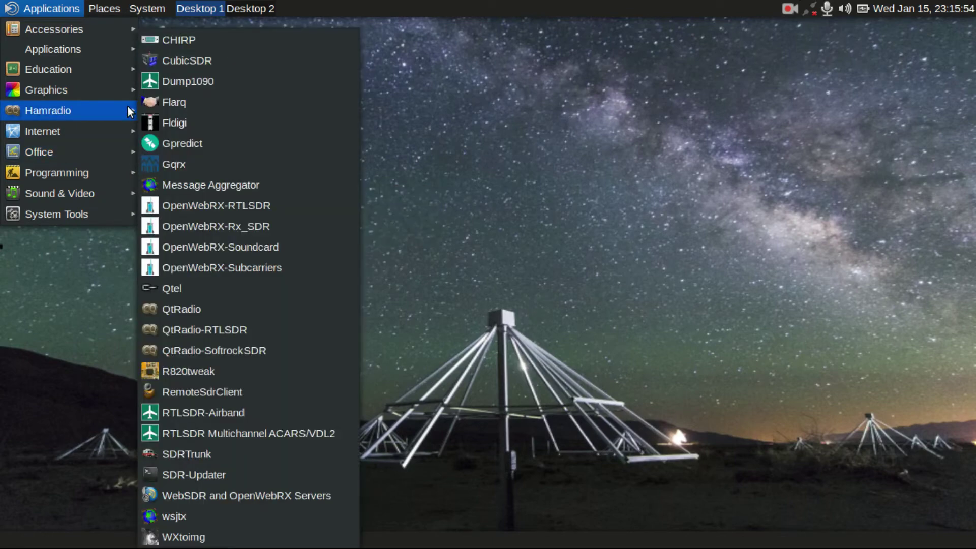
# - Browse the Hamradio, Education and Graphics submenus, ending on Internet with Firefox, Gqrx and Lantern
pyautogui.moveTo(117, 49)
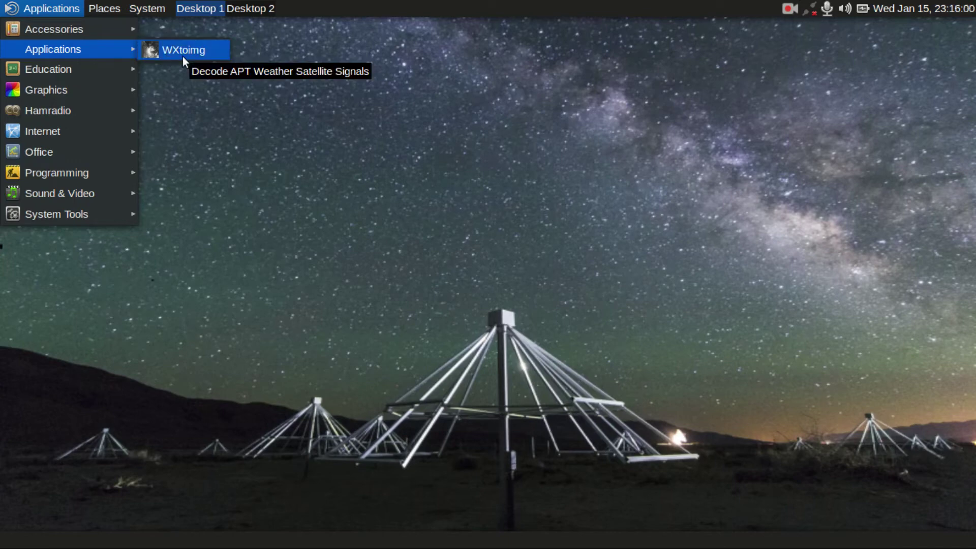
pyautogui.moveTo(123, 71)
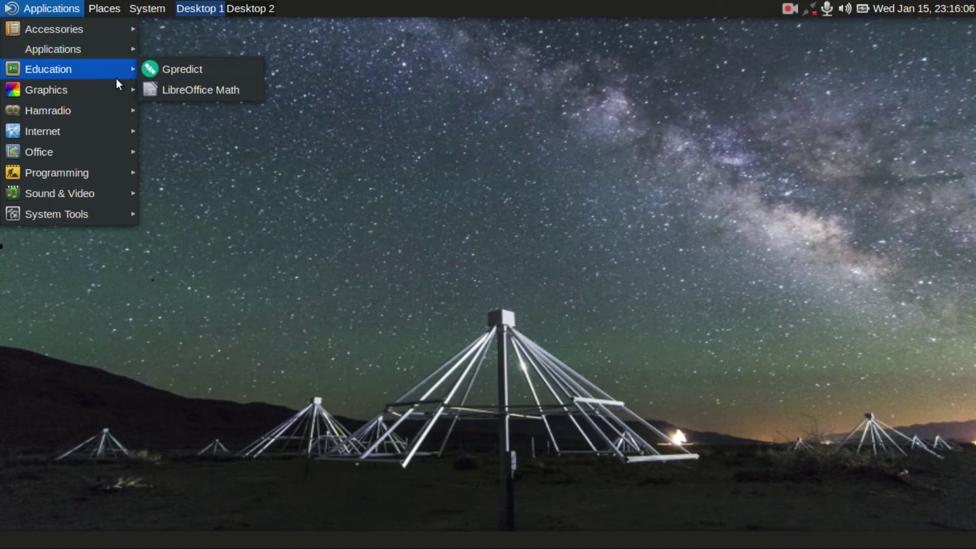
pyautogui.moveTo(111, 88)
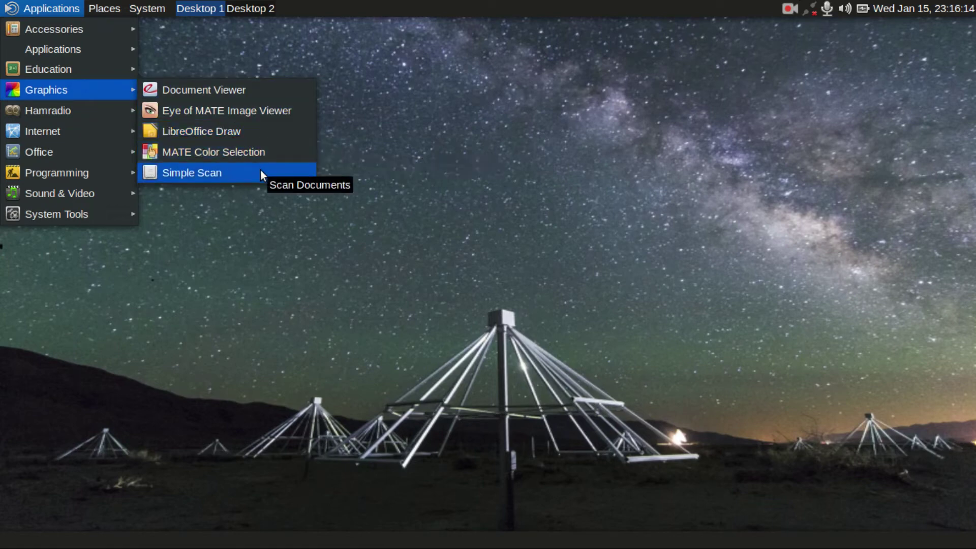
pyautogui.moveTo(119, 128)
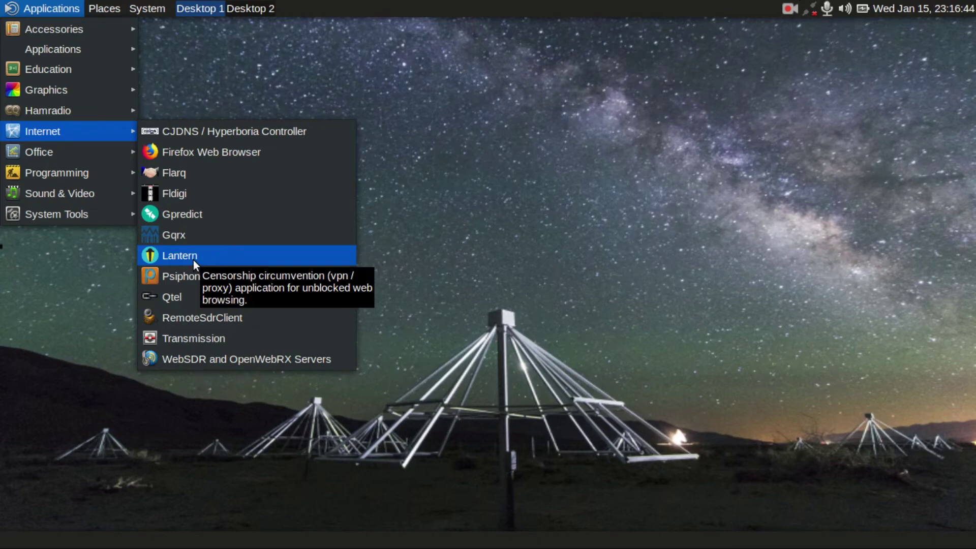
# - Browse Programming, Sound & Video and System Tools, then open Log File Viewer showing Xorg.0.log
pyautogui.moveTo(125, 182)
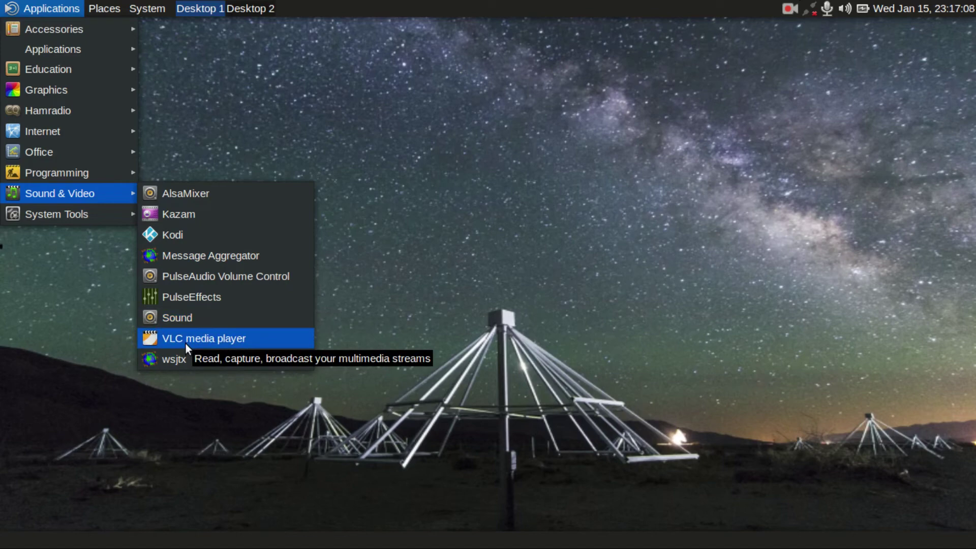
pyautogui.moveTo(96, 216)
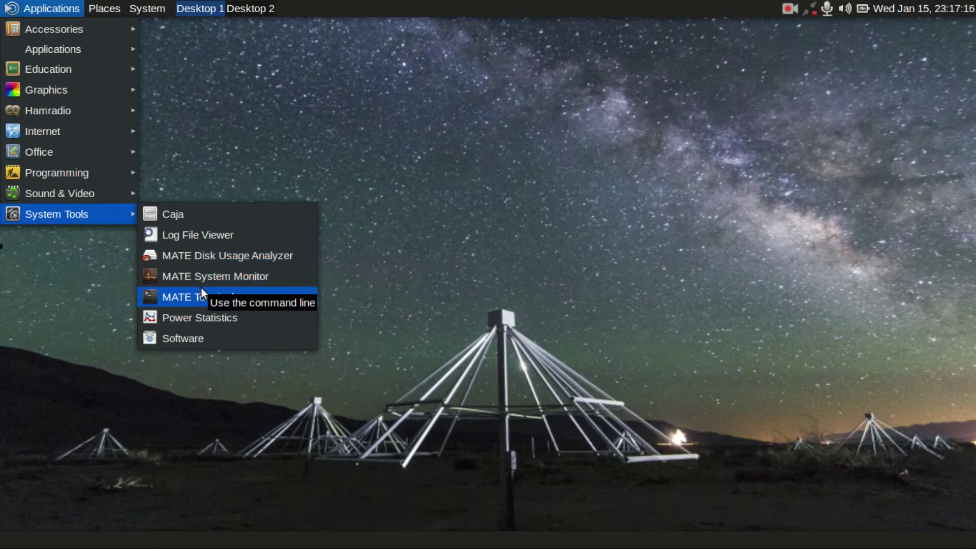
pyautogui.click(202, 246)
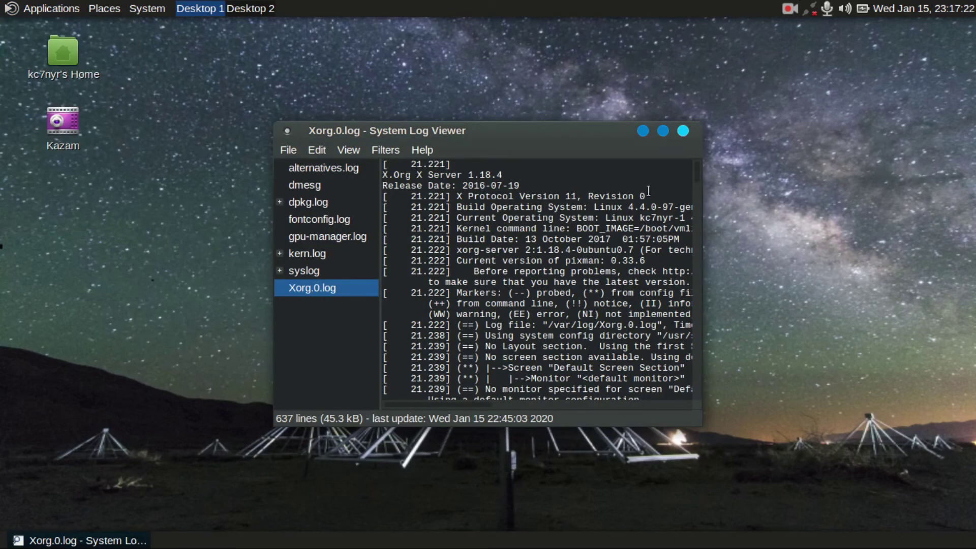
# - Close System Log Viewer and bring the Applications menu back up
pyautogui.click(683, 131)
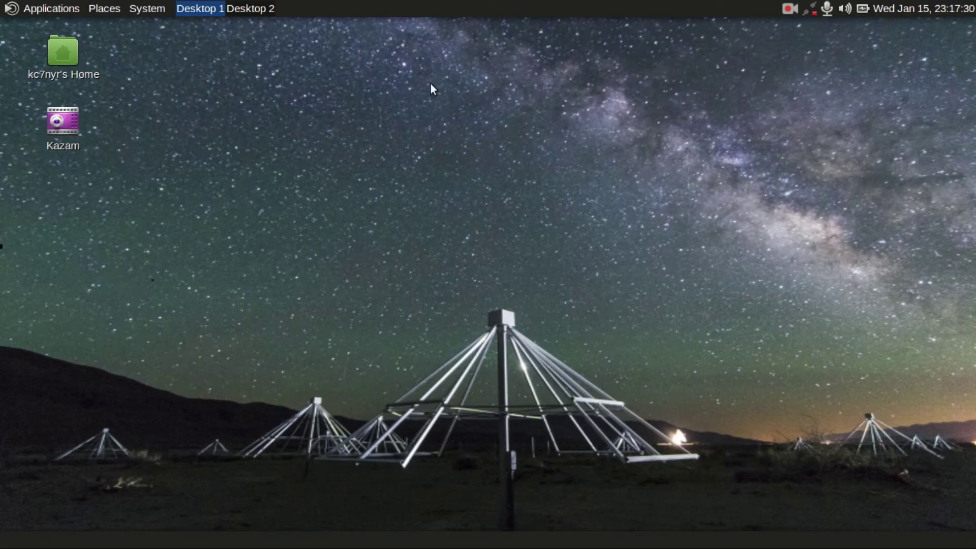
pyautogui.click(62, 9)
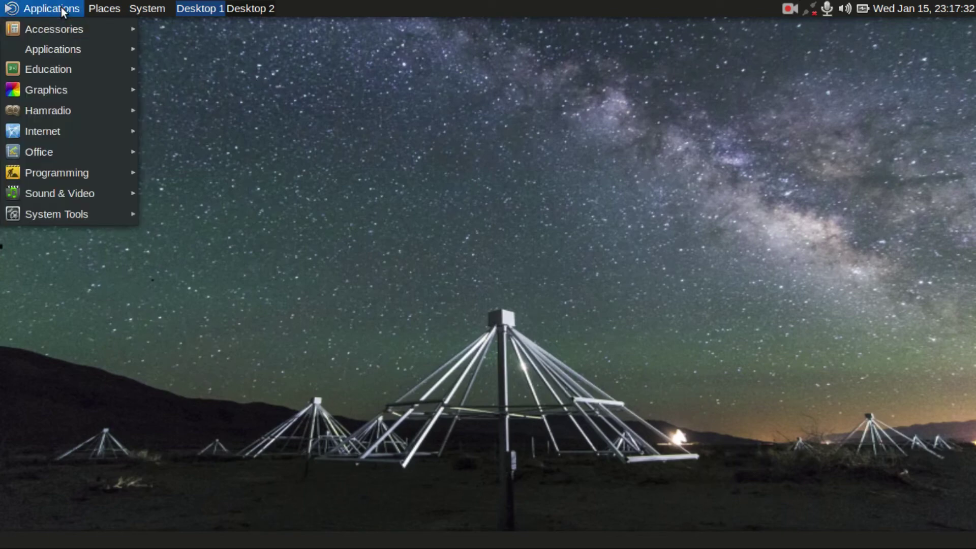
# - Launch Gqrx 2.11.2 from the Hamradio submenu
pyautogui.moveTo(68, 111)
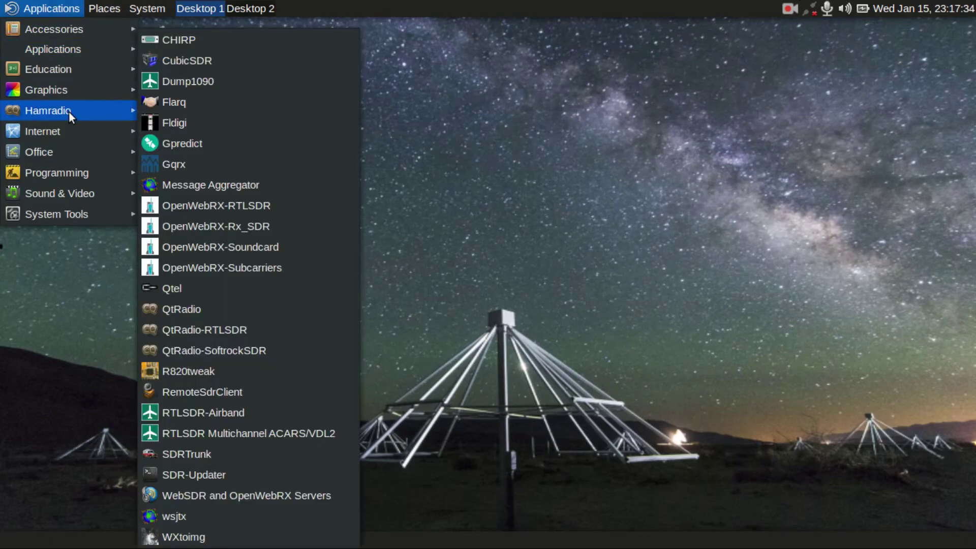
pyautogui.click(194, 163)
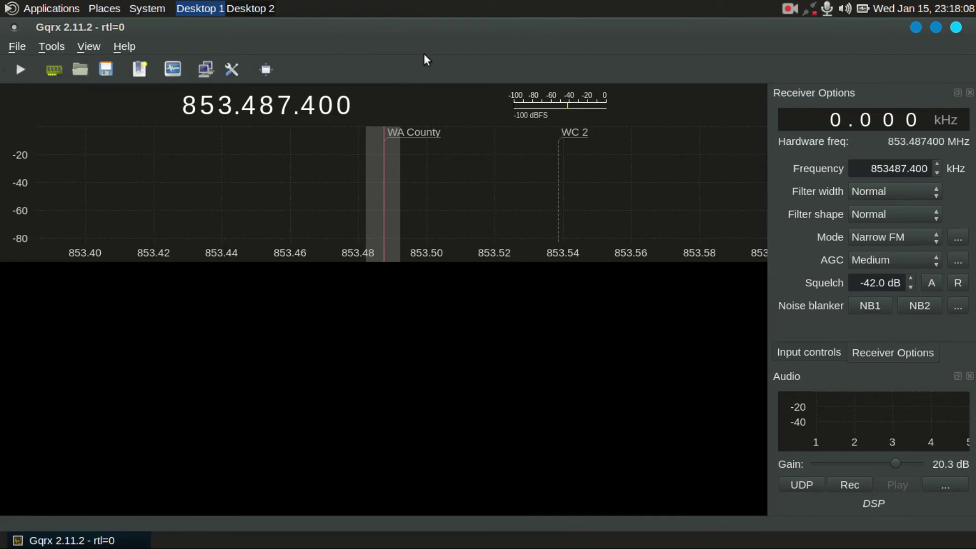
# - Start the Gqrx receiver, lower audio gain to about -35.2 dB, and tune to WC 2 at 853.538600 MHz
pyautogui.click(19, 72)
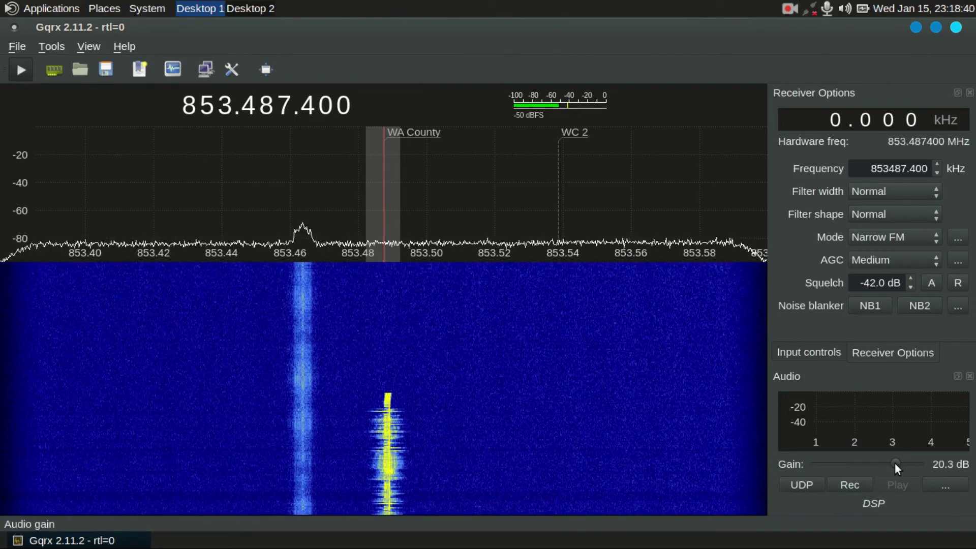
pyautogui.moveTo(895, 463); pyautogui.dragTo(849, 464)
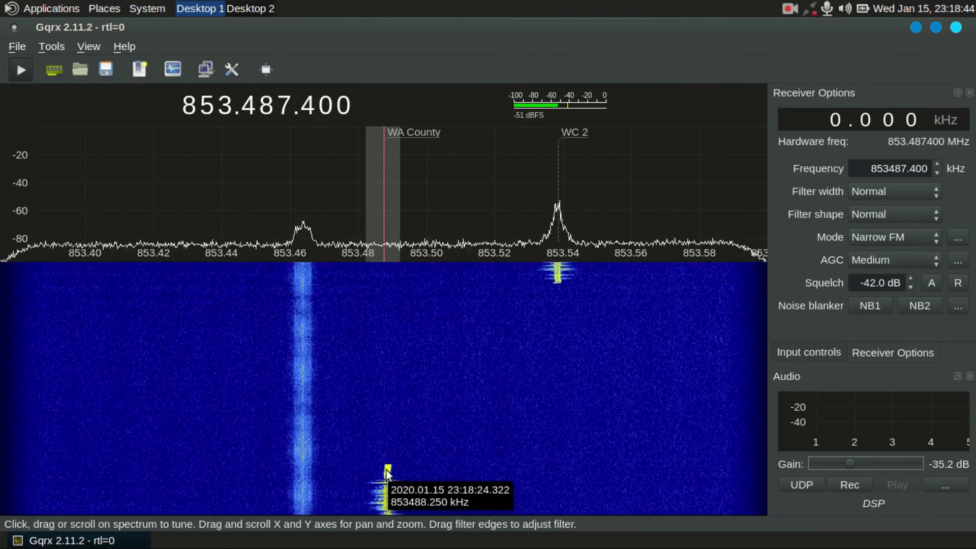
pyautogui.click(572, 131)
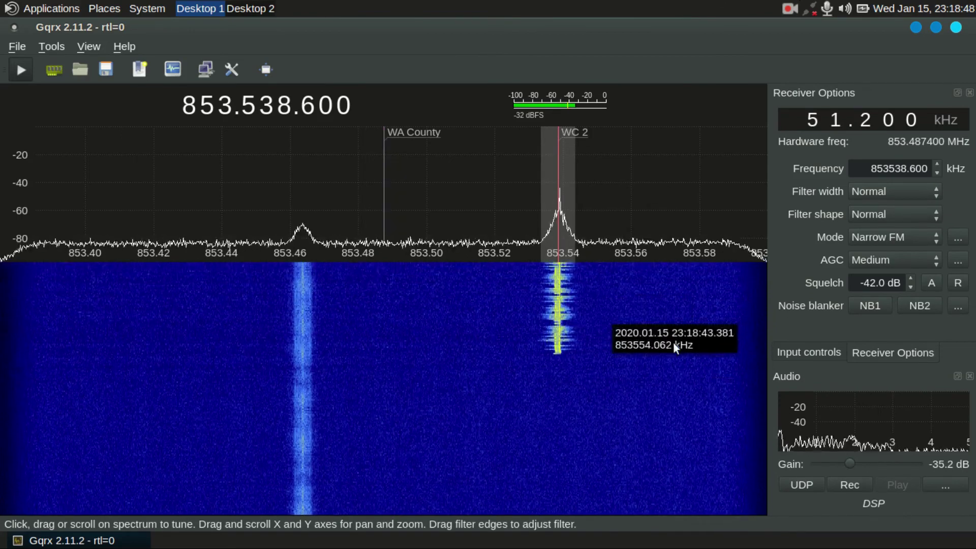
pyautogui.click(875, 463)
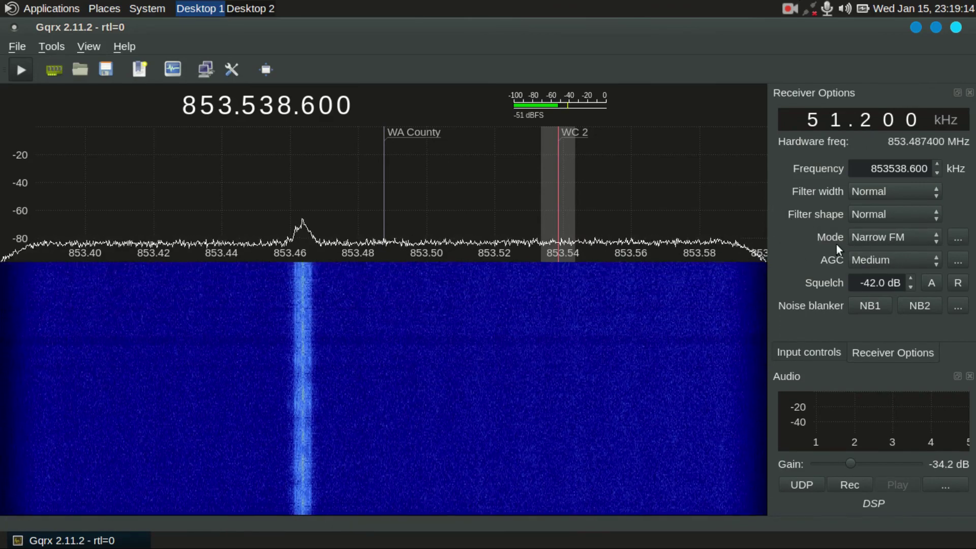
# - Review the demodulation modes and leave Narrow FM selected on 853.538600 MHz
pyautogui.click(925, 239)
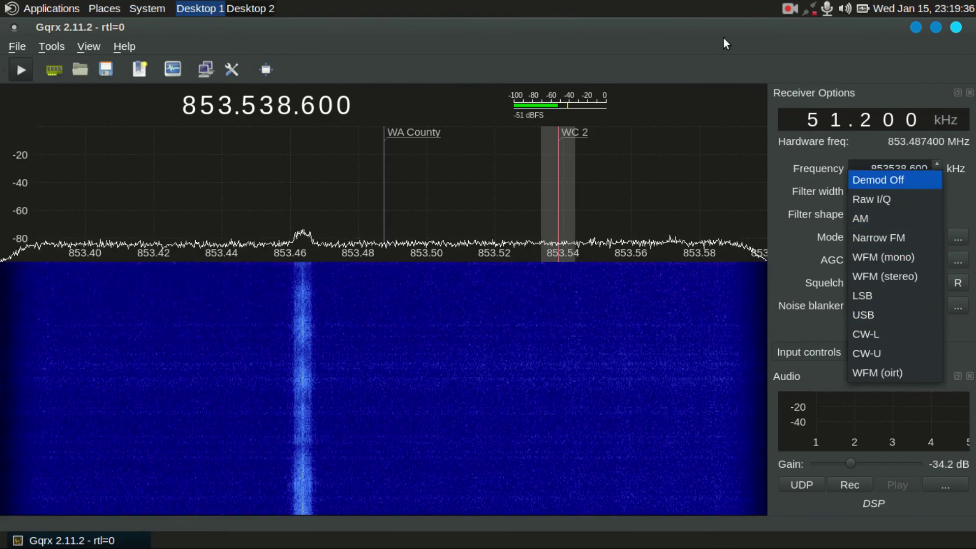
pyautogui.click(664, 29)
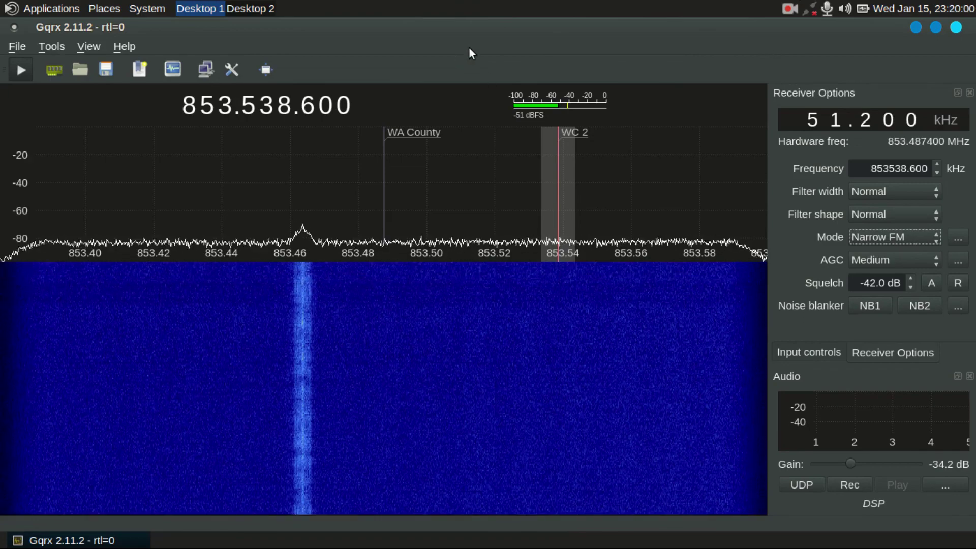
# - Close Gqrx, leaving the bare starry SkyWave desktop
pyautogui.click(957, 28)
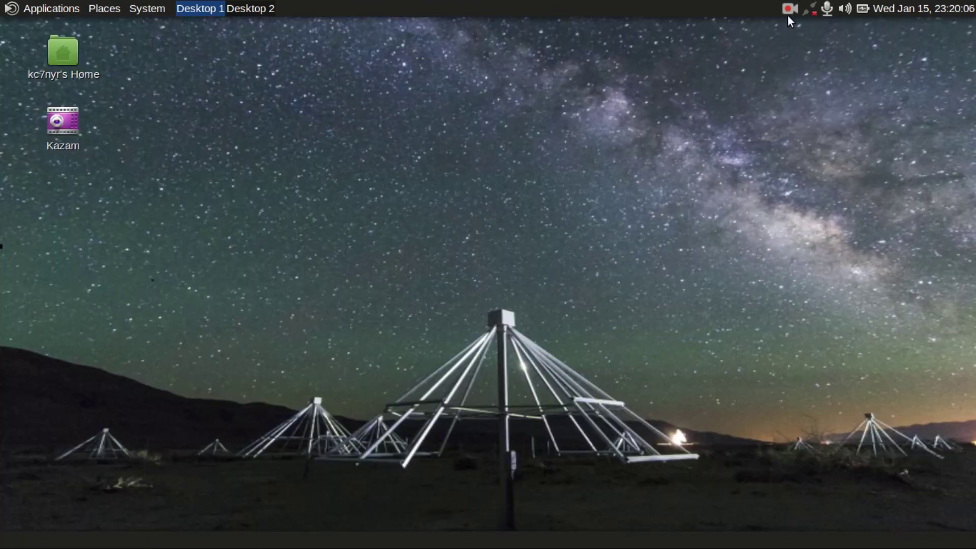